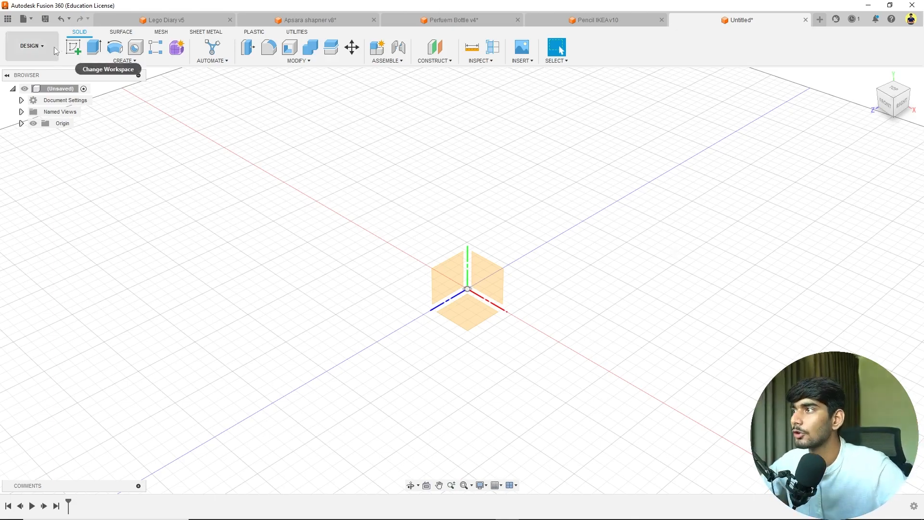
Start a sketch on the horizontal origin plane.
{"action": "left_click", "coordinate": [73, 47]}
{"action": "left_click", "coordinate": [495, 335]}
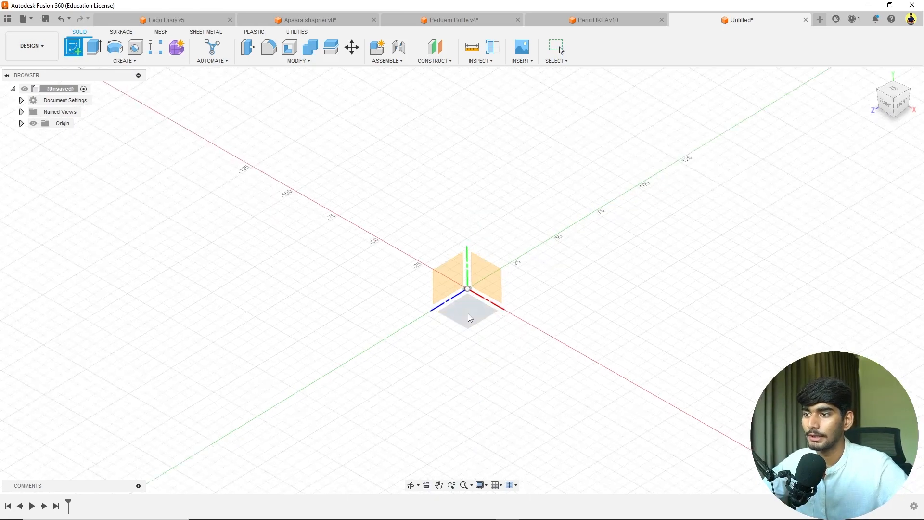
{"action": "right_click", "coordinate": [464, 313]}
{"action": "left_click", "coordinate": [541, 326]}
{"action": "mouse_move", "coordinate": [528, 325]}
{"action": "middle_mouse_down"}
{"action": "mouse_move", "coordinate": [349, 310]}
{"action": "mouse_move", "coordinate": [374, 329]}
{"action": "middle_mouse_up"}
{"action": "scroll", "coordinate": [351, 299], "scroll_direction": "up", "scroll_amount": 4}
{"action": "scroll", "coordinate": [378, 321], "scroll_direction": "up", "scroll_amount": 1}
Place a rectangular text frame above the red axis, beside the origin, and enter CAD_Voide as its text.
{"action": "left_click", "coordinate": [135, 62]}
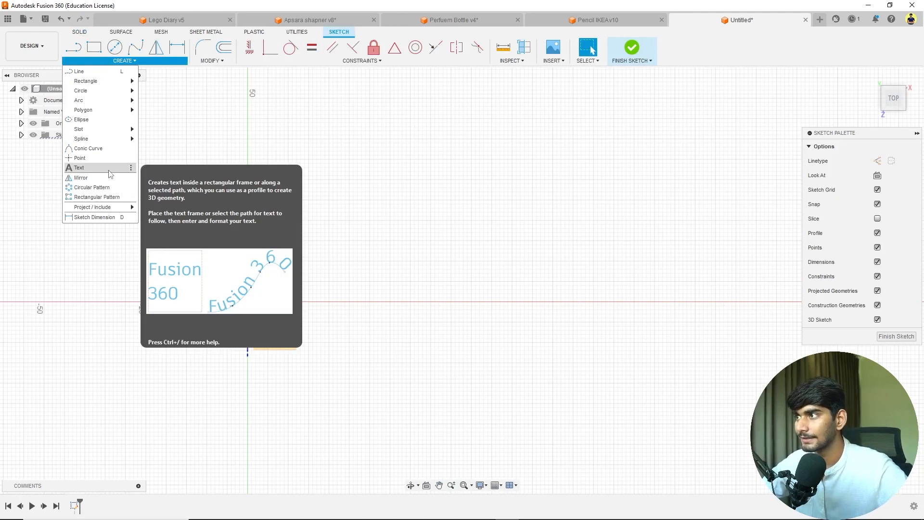
{"action": "left_click", "coordinate": [110, 173]}
{"action": "middle_click_drag", "start_coordinate": [448, 300], "coordinate": [419, 345]}
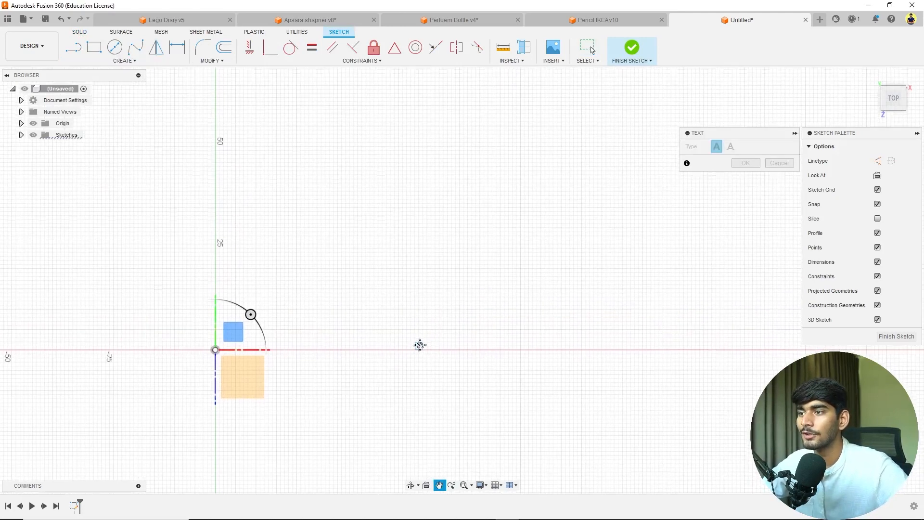
{"action": "left_click", "coordinate": [337, 330]}
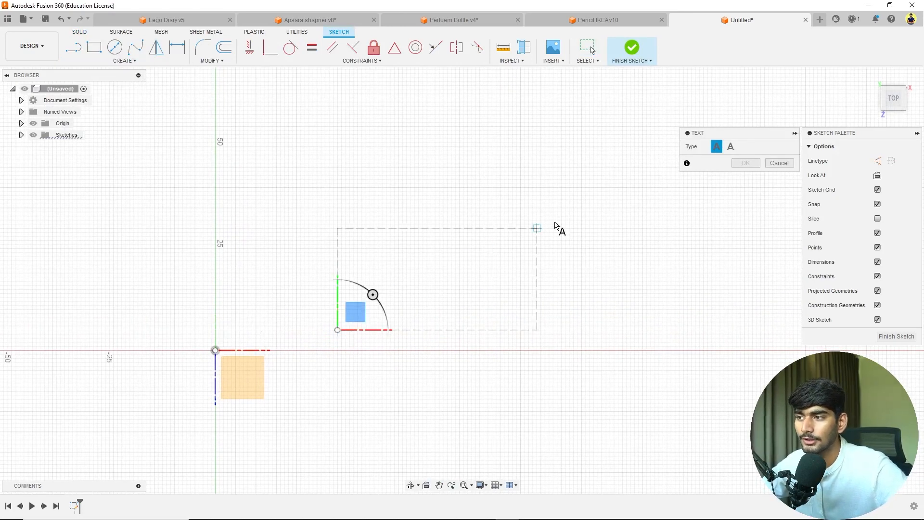
{"action": "left_click", "coordinate": [697, 199]}
{"action": "middle_click_drag", "start_coordinate": [504, 295], "coordinate": [428, 317]}
{"action": "scroll", "coordinate": [428, 317], "scroll_direction": "down", "scroll_amount": 1}
{"action": "left_click_drag", "start_coordinate": [725, 133], "coordinate": [179, 119]}
{"action": "type", "text": "CA"}
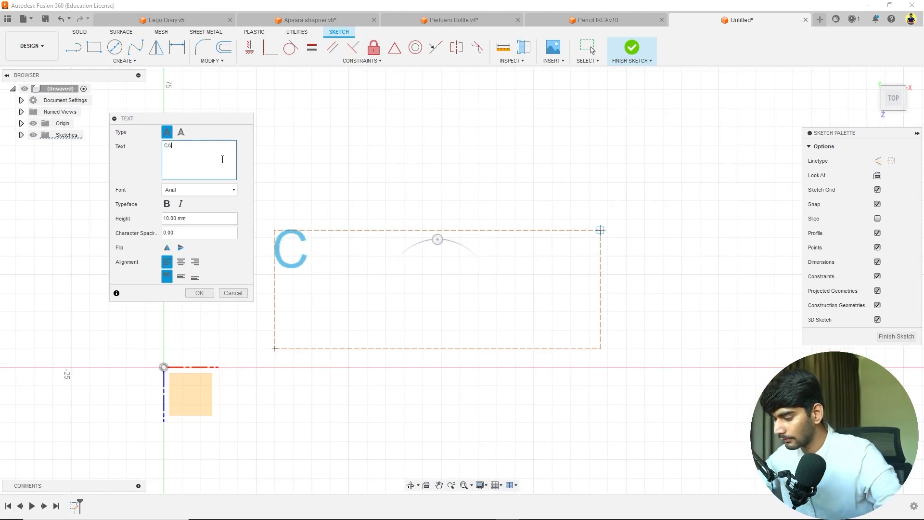
{"action": "type", "text": "D_Voide"}
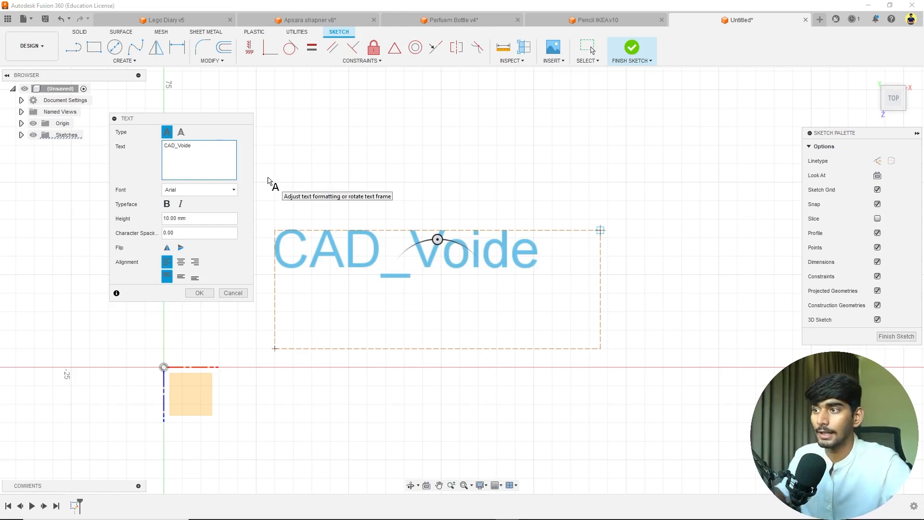
Format the text as bold Arial Black, centred horizontally and vertically in its frame, and accept it.
{"action": "left_click", "coordinate": [166, 204]}
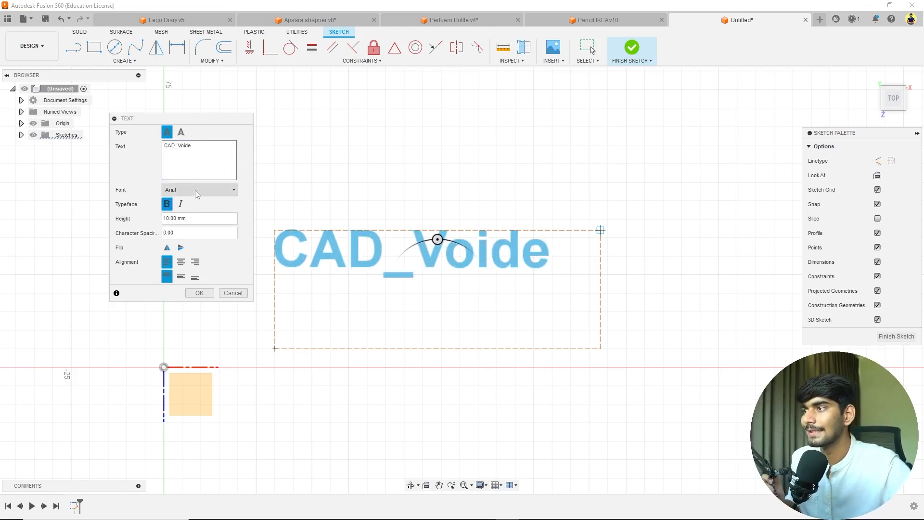
{"action": "left_click", "coordinate": [197, 191]}
{"action": "left_click", "coordinate": [196, 275]}
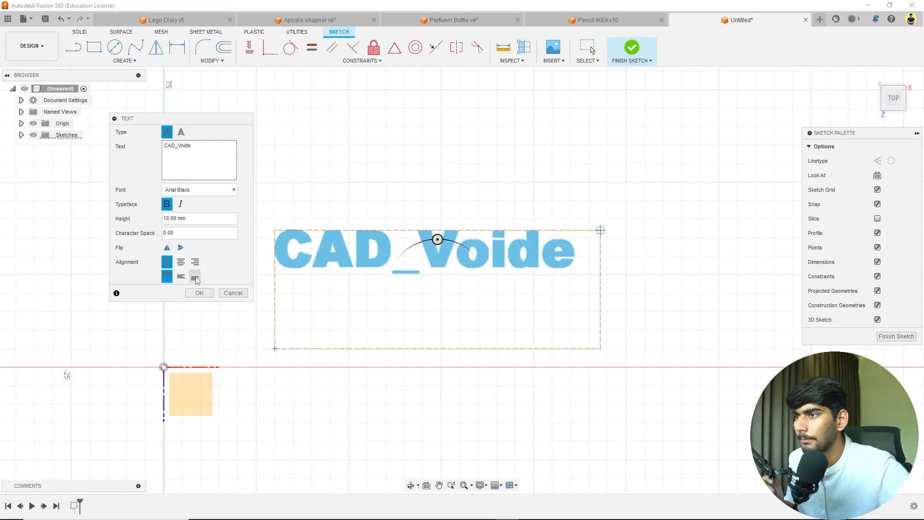
{"action": "left_click", "coordinate": [181, 262]}
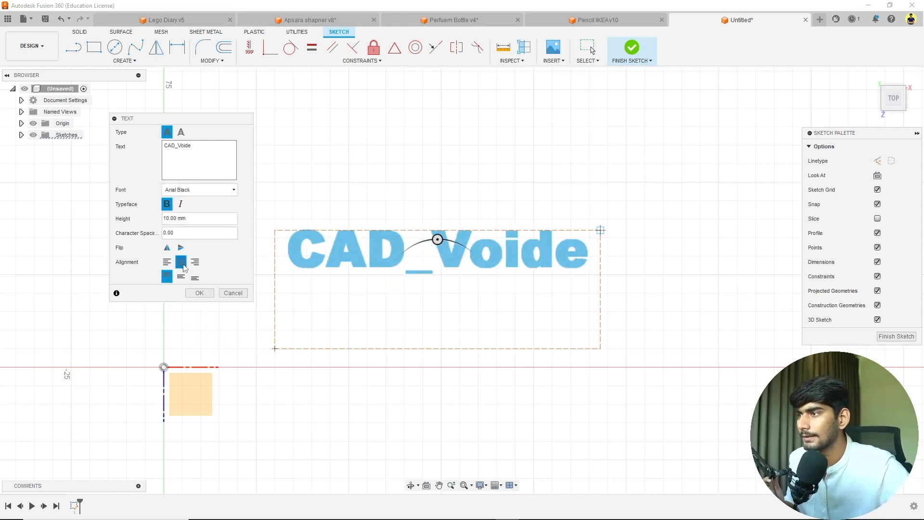
{"action": "left_click", "coordinate": [181, 276]}
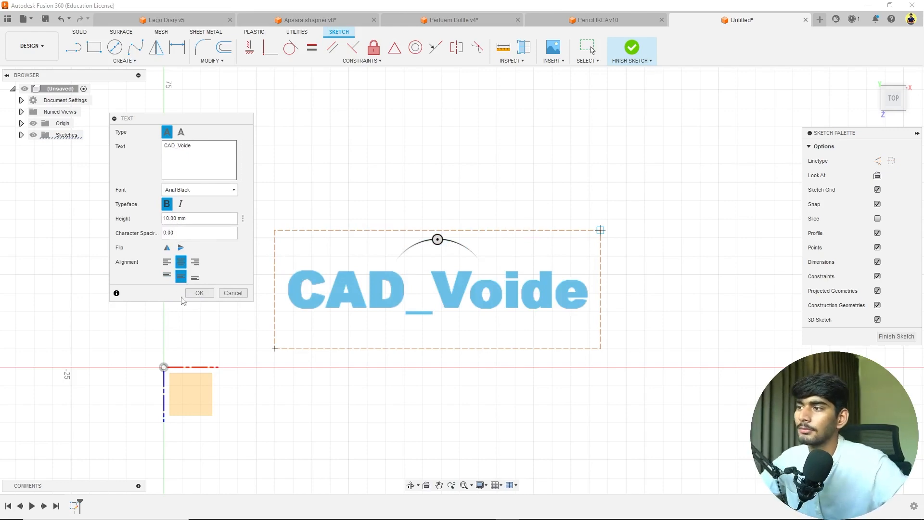
{"action": "left_click", "coordinate": [196, 294]}
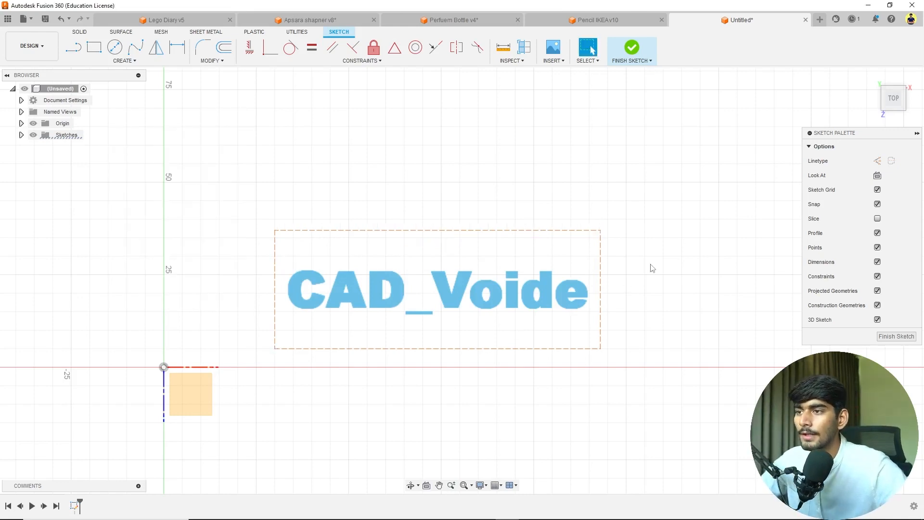
Extrude the CAD_Voide text 27 mm upward as a new body.
{"action": "mouse_move", "coordinate": [568, 360]}
{"action": "middle_mouse_down", "text": "shift"}
{"action": "mouse_move", "coordinate": [515, 371]}
{"action": "mouse_move", "coordinate": [520, 353]}
{"action": "mouse_move", "coordinate": [496, 385]}
{"action": "middle_mouse_up", "text": "shift"}
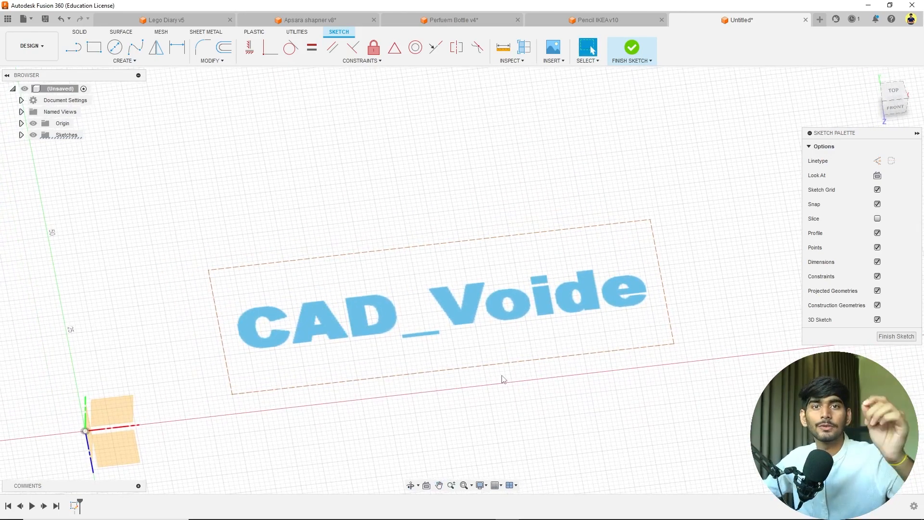
{"action": "left_click", "coordinate": [467, 308]}
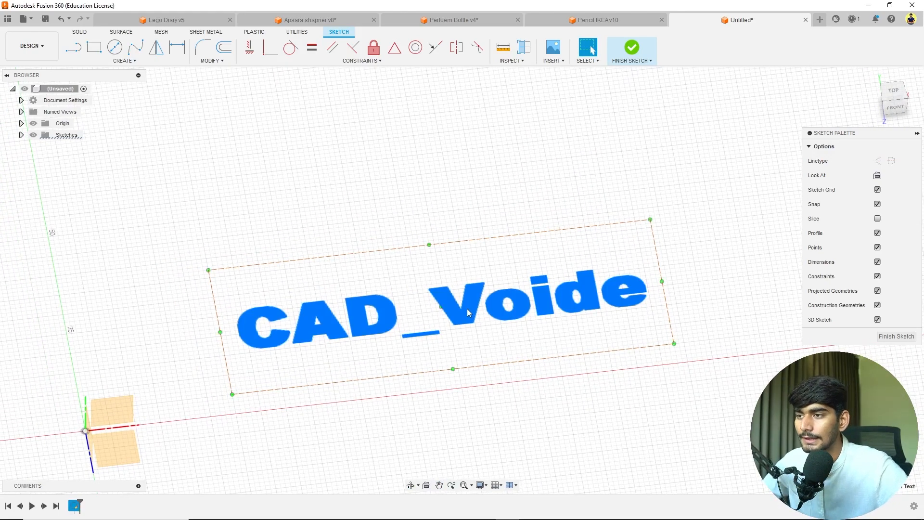
{"action": "key", "text": "e"}
{"action": "middle_click_drag", "start_coordinate": [497, 376], "coordinate": [465, 381]}
{"action": "left_click_drag", "start_coordinate": [435, 356], "coordinate": [432, 258]}
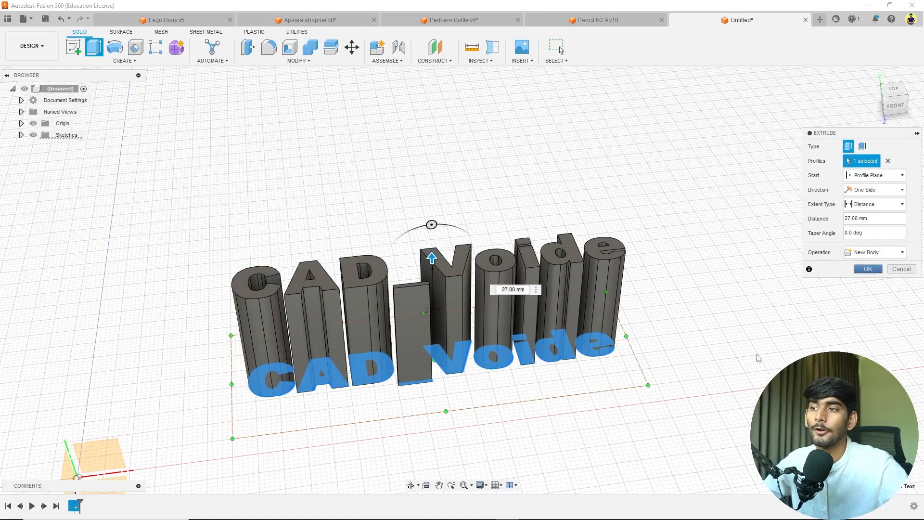
{"action": "key", "text": "Return"}
{"action": "mouse_move", "coordinate": [694, 366]}
{"action": "middle_mouse_down", "text": "shift"}
{"action": "mouse_move", "coordinate": [697, 421]}
{"action": "mouse_move", "coordinate": [693, 363]}
{"action": "middle_mouse_up", "text": "shift"}
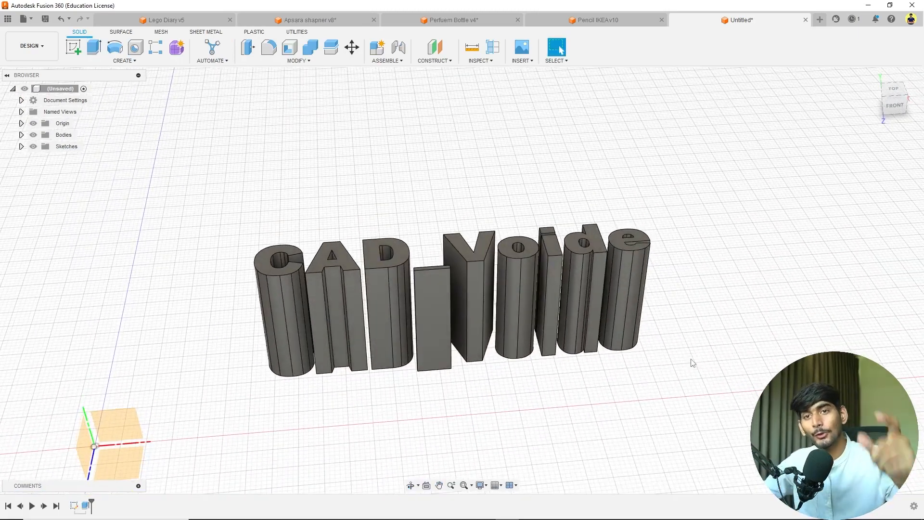
In a new sketch on the ground plane, draw a rectangle about 142 mm by 64 mm beside the lettering.
{"action": "scroll", "coordinate": [528, 363], "scroll_direction": "down", "scroll_amount": 5}
{"action": "middle_click_drag", "start_coordinate": [670, 346], "coordinate": [496, 362]}
{"action": "middle_click_drag", "start_coordinate": [496, 362], "coordinate": [476, 386], "text": "shift"}
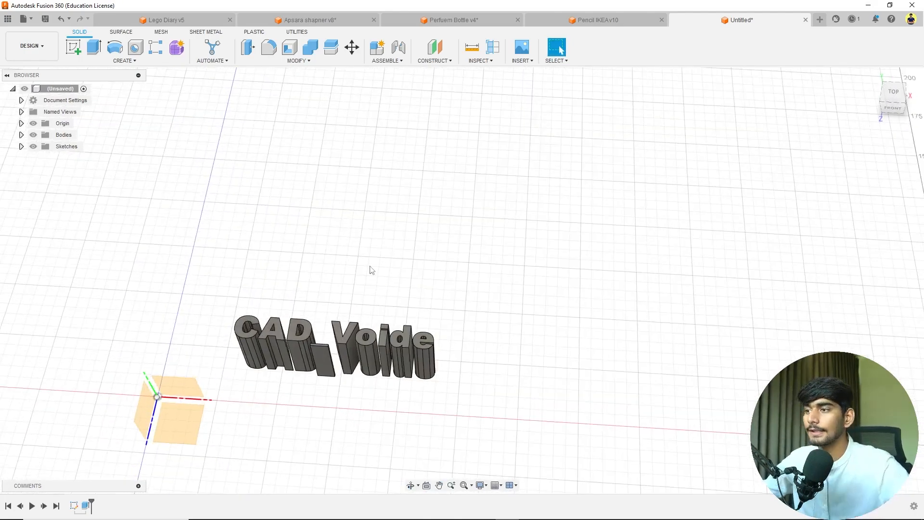
{"action": "left_click", "coordinate": [74, 47]}
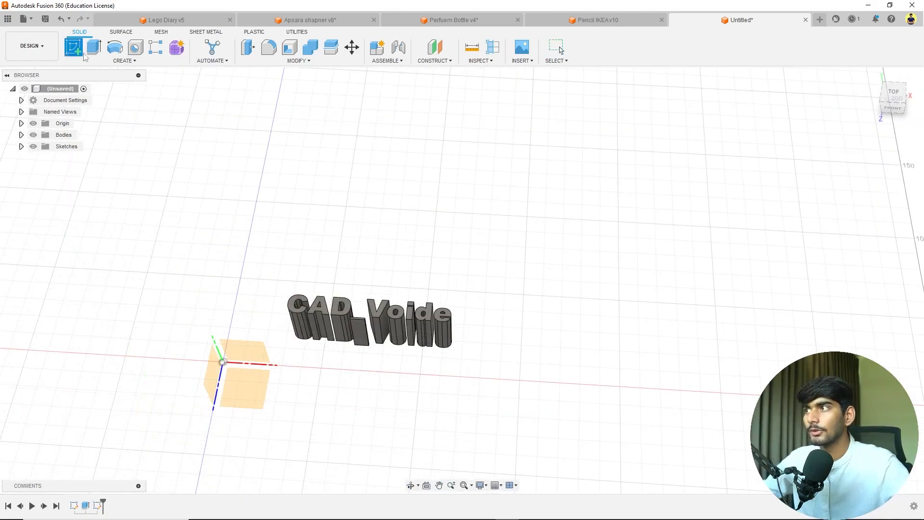
{"action": "left_click", "coordinate": [305, 391]}
{"action": "mouse_move", "coordinate": [398, 368]}
{"action": "middle_mouse_down"}
{"action": "mouse_move", "coordinate": [92, 345]}
{"action": "mouse_move", "coordinate": [91, 388]}
{"action": "middle_mouse_up"}
{"action": "left_click", "coordinate": [94, 47]}
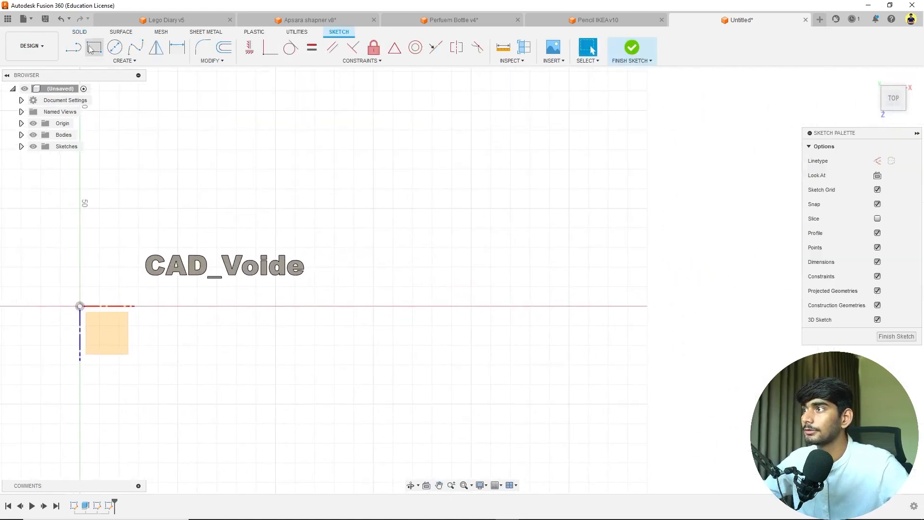
{"action": "left_click", "coordinate": [372, 332]}
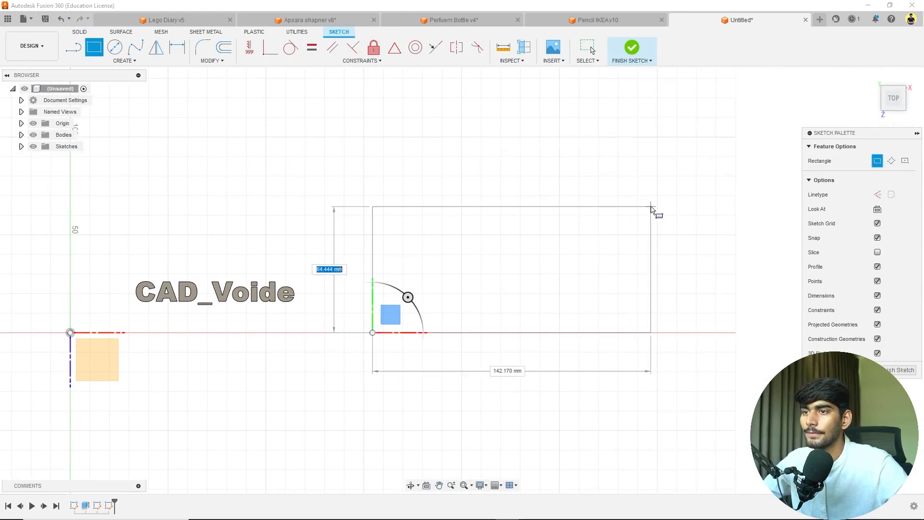
{"action": "left_click", "coordinate": [651, 206]}
{"action": "key", "text": "Escape"}
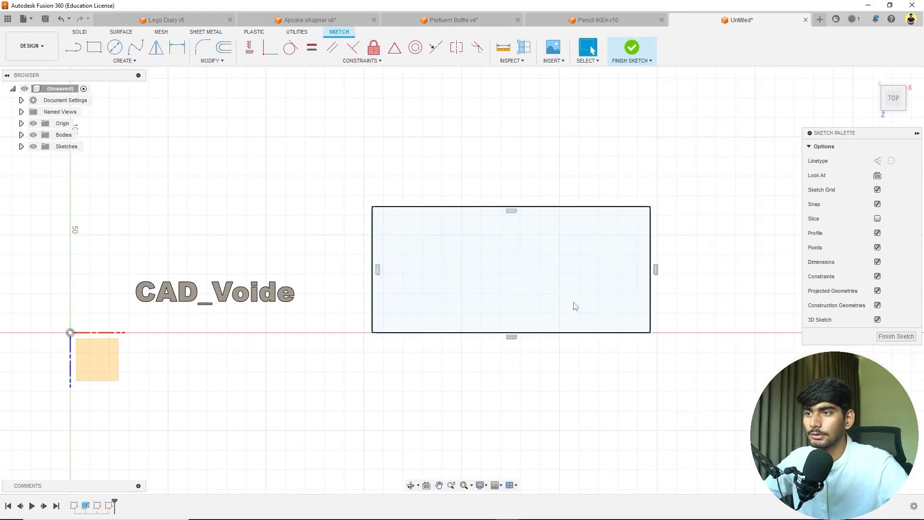
Extrude the rectangle 10 mm as a new body.
{"action": "left_click", "coordinate": [547, 328]}
{"action": "middle_click_drag", "start_coordinate": [541, 342], "coordinate": [542, 359], "text": "shift"}
{"action": "key", "text": "e"}
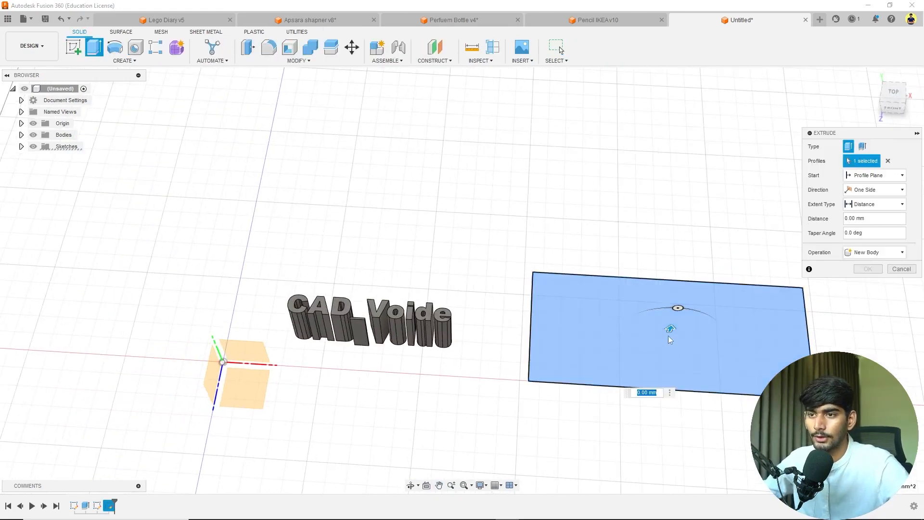
{"action": "key", "text": "Return"}
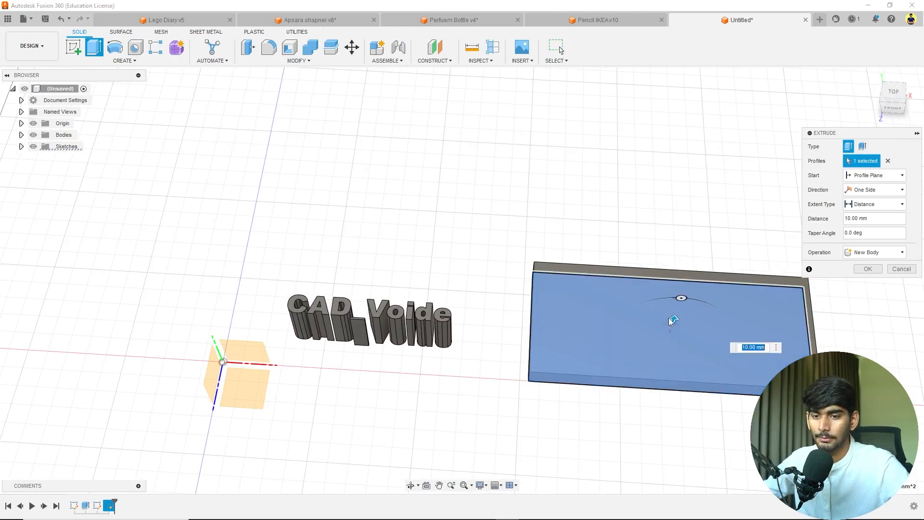
Start a sketch on the top face of the rectangular block.
{"action": "middle_click_drag", "start_coordinate": [691, 341], "coordinate": [514, 378]}
{"action": "middle_click_drag", "start_coordinate": [514, 378], "coordinate": [509, 354], "text": "shift"}
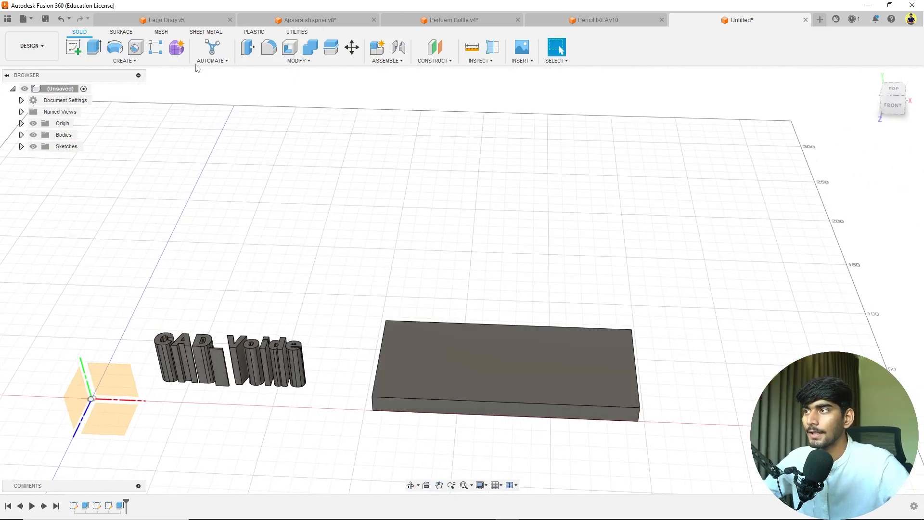
{"action": "left_click", "coordinate": [74, 47]}
{"action": "left_click", "coordinate": [514, 355]}
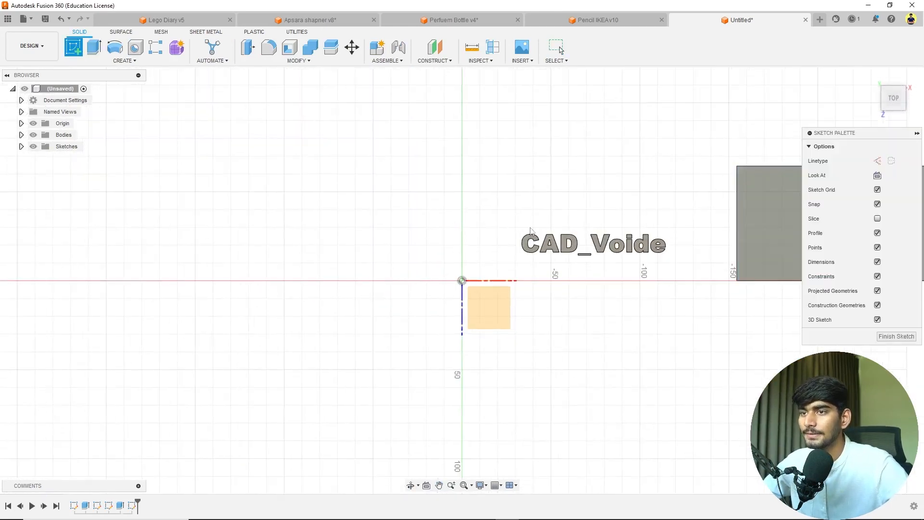
Add the text CAD_Voide in a frame on the block's top face, keeping bold Arial Black at 10 mm height.
{"action": "left_click", "coordinate": [124, 60]}
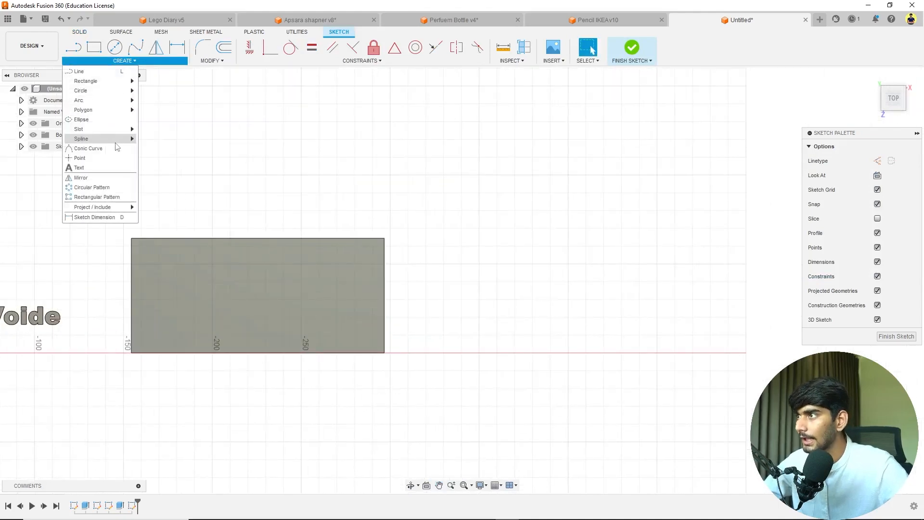
{"action": "left_click", "coordinate": [110, 167]}
{"action": "scroll", "coordinate": [224, 290], "scroll_direction": "up", "scroll_amount": 2}
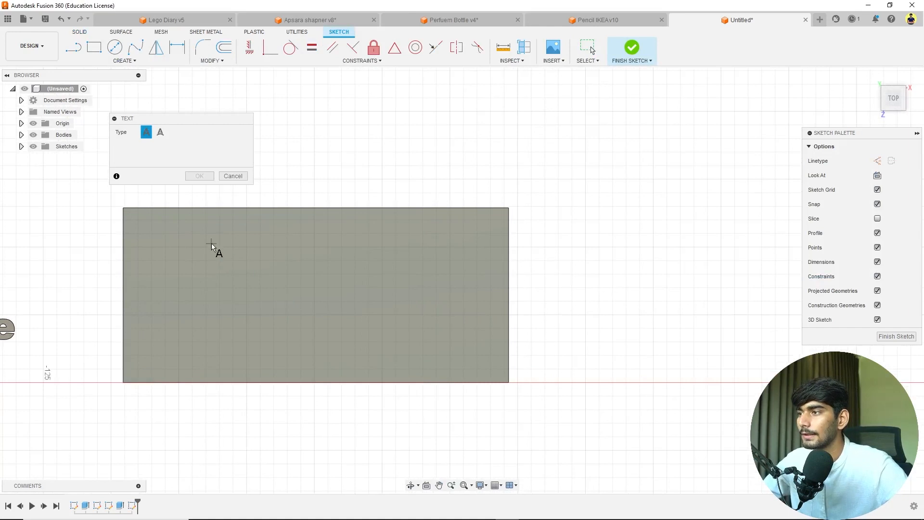
{"action": "left_click", "coordinate": [423, 293]}
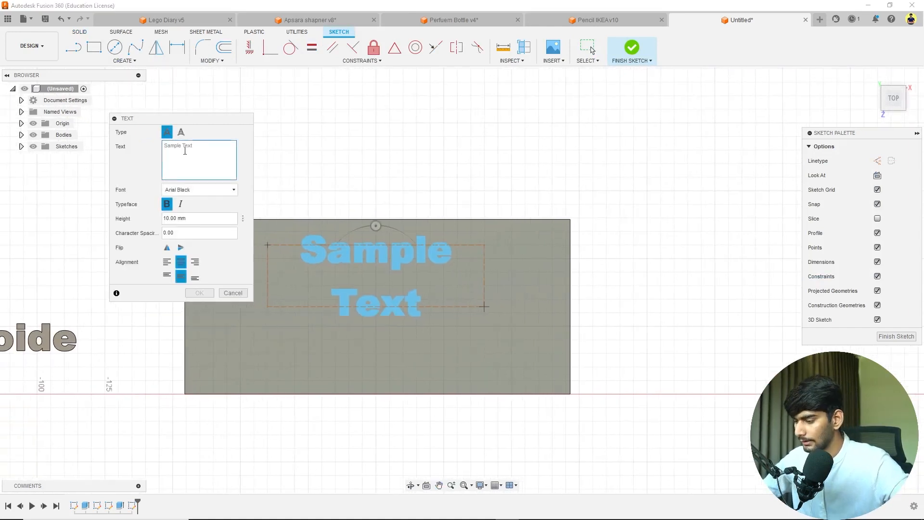
{"action": "type", "text": "CAD_Voide"}
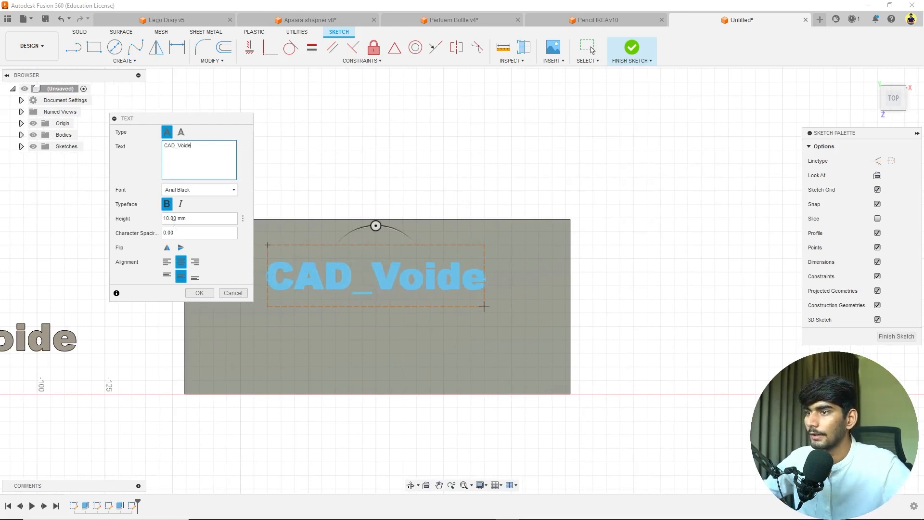
{"action": "left_click", "coordinate": [198, 295]}
Cut the CAD_Voide text into the block with an extrusion of -5 mm.
{"action": "scroll", "coordinate": [365, 284], "scroll_direction": "up", "scroll_amount": 3}
{"action": "left_click", "coordinate": [397, 277]}
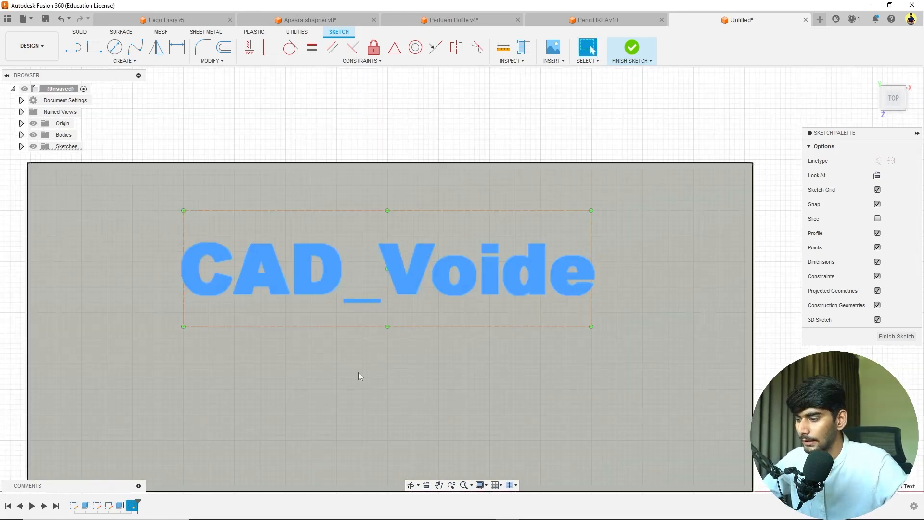
{"action": "key", "text": "e"}
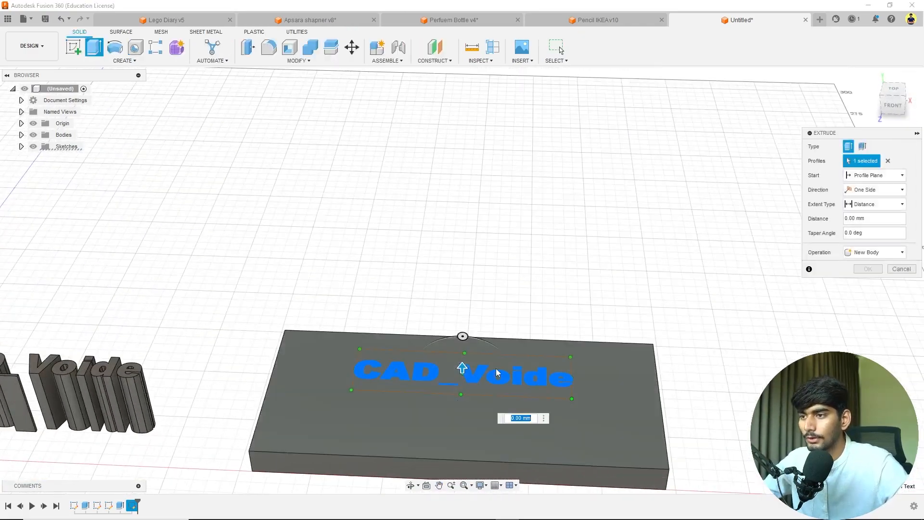
{"action": "type", "text": "-5"}
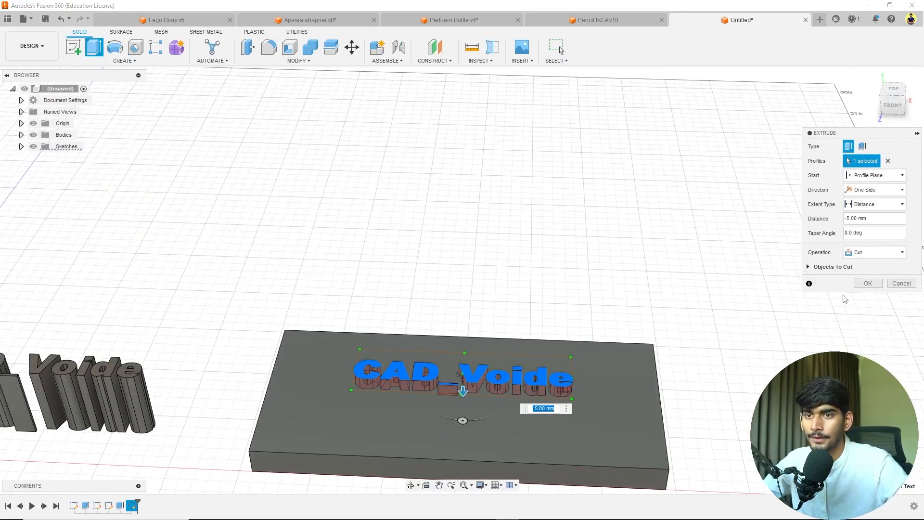
{"action": "left_click", "coordinate": [862, 283]}
Examine the engraved lettering on the block from several angles.
{"action": "middle_click_drag", "start_coordinate": [468, 385], "coordinate": [511, 347], "text": "shift"}
{"action": "scroll", "coordinate": [488, 369], "scroll_direction": "up", "scroll_amount": 3}
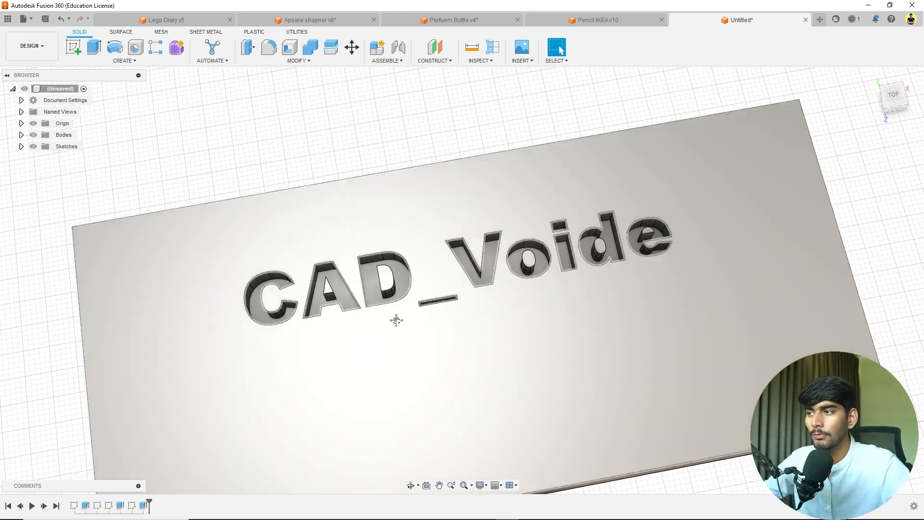
{"action": "middle_click_drag", "start_coordinate": [396, 320], "coordinate": [385, 342], "text": "shift"}
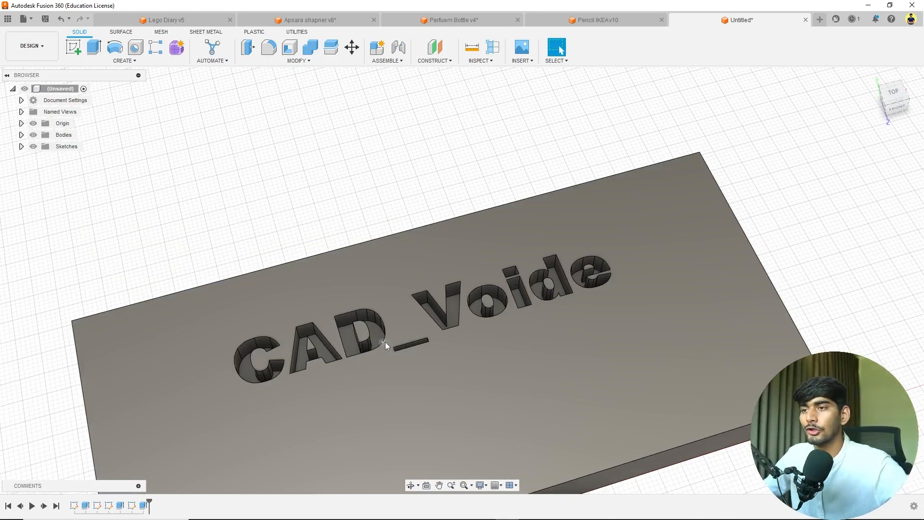
{"action": "scroll", "coordinate": [449, 304], "scroll_direction": "down", "scroll_amount": 4}
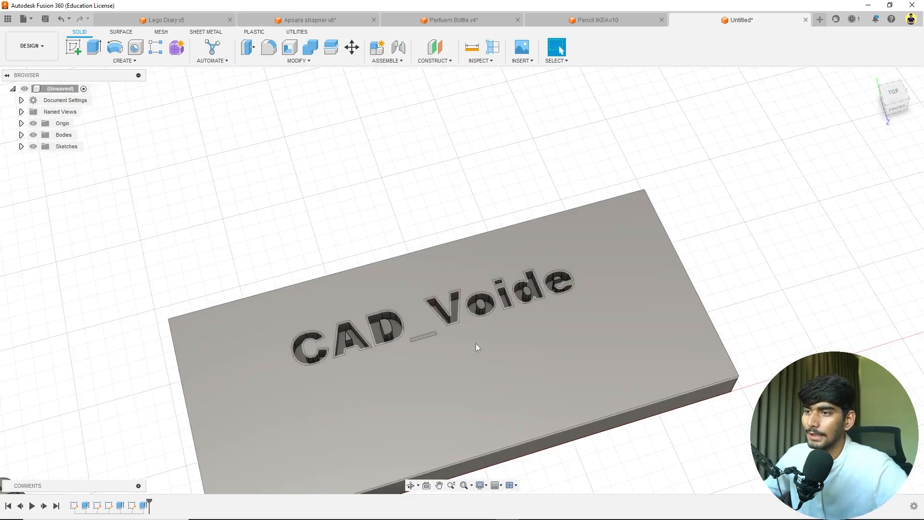
{"action": "scroll", "coordinate": [476, 342], "scroll_direction": "down", "scroll_amount": 2}
{"action": "middle_click_drag", "start_coordinate": [461, 359], "coordinate": [472, 331], "text": "shift"}
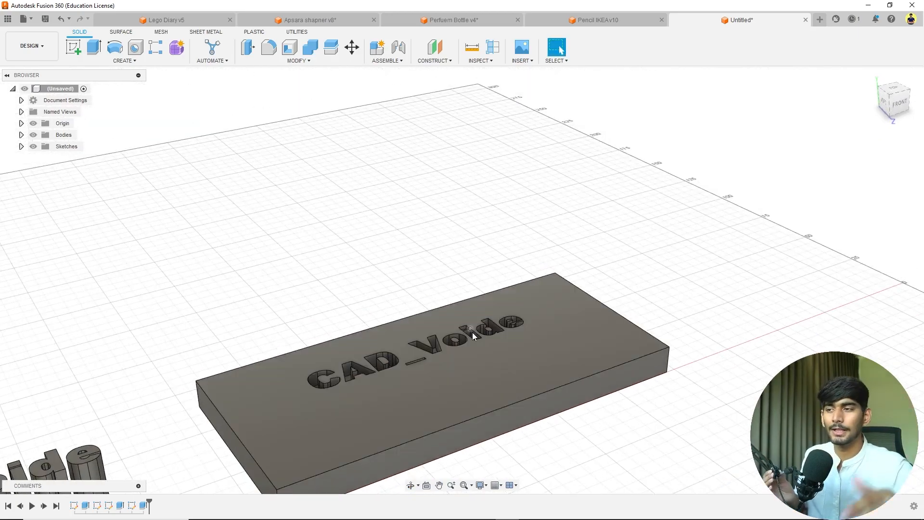
Cut the inner islands of the engraved letters D, o and d with an extrusion of -4 mm.
{"action": "scroll", "coordinate": [463, 341], "scroll_direction": "up", "scroll_amount": 6}
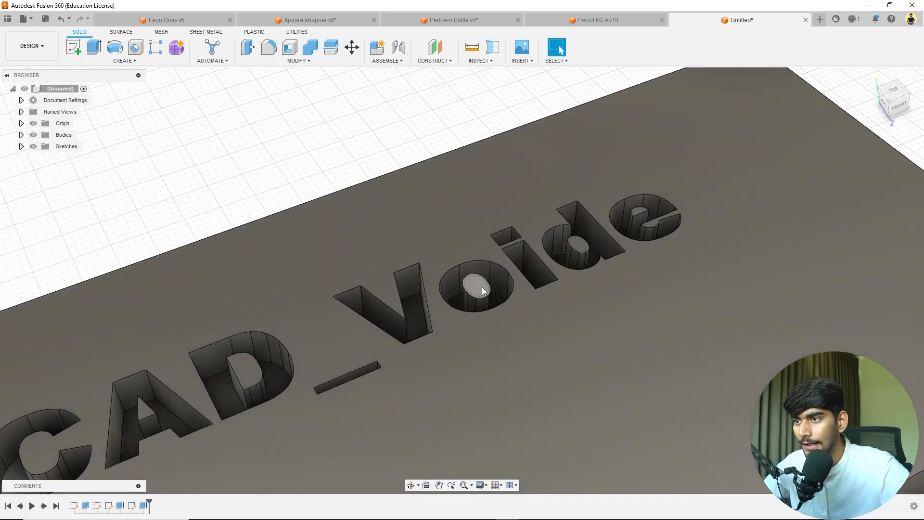
{"action": "left_click", "coordinate": [483, 289]}
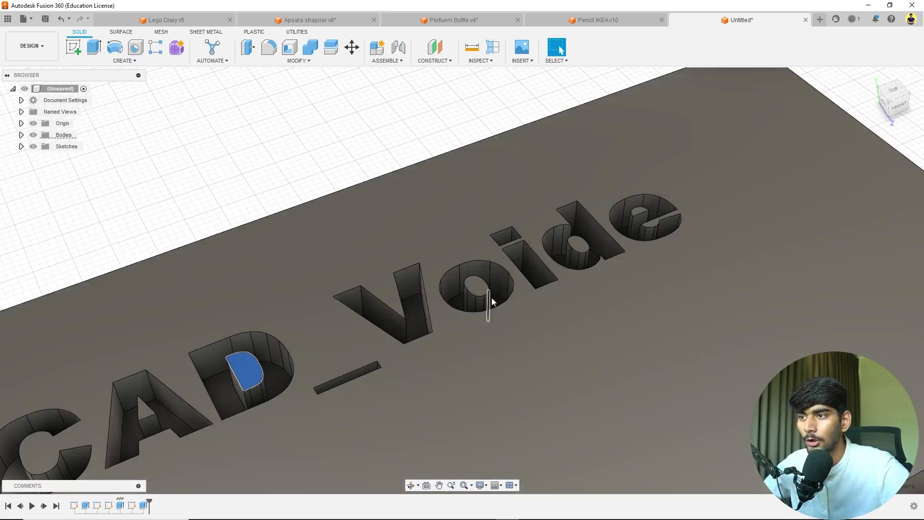
{"action": "scroll", "coordinate": [583, 251], "scroll_direction": "down", "scroll_amount": 5}
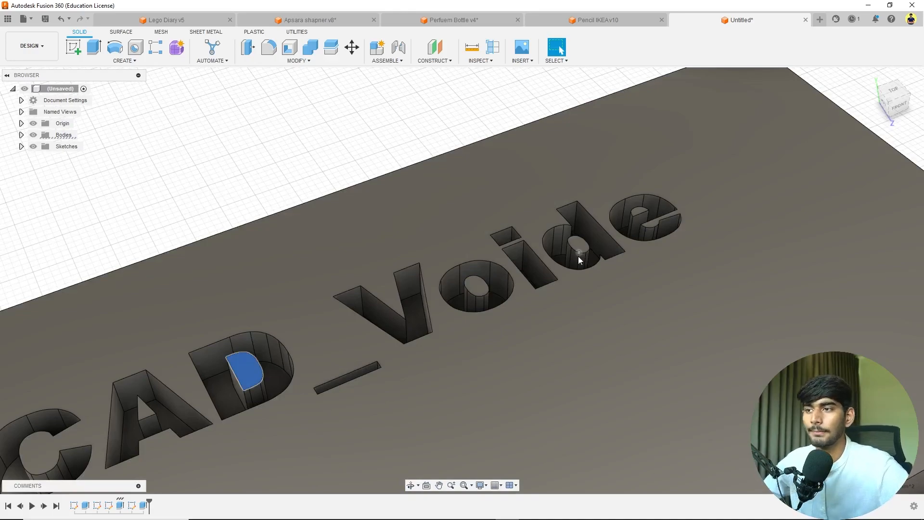
{"action": "middle_click_drag", "start_coordinate": [594, 200], "coordinate": [602, 348], "text": "shift"}
{"action": "scroll", "coordinate": [622, 266], "scroll_direction": "up", "scroll_amount": 3}
{"action": "left_click", "coordinate": [601, 345]}
{"action": "left_click", "coordinate": [252, 285]}
{"action": "left_click", "coordinate": [587, 287], "text": "ctrl"}
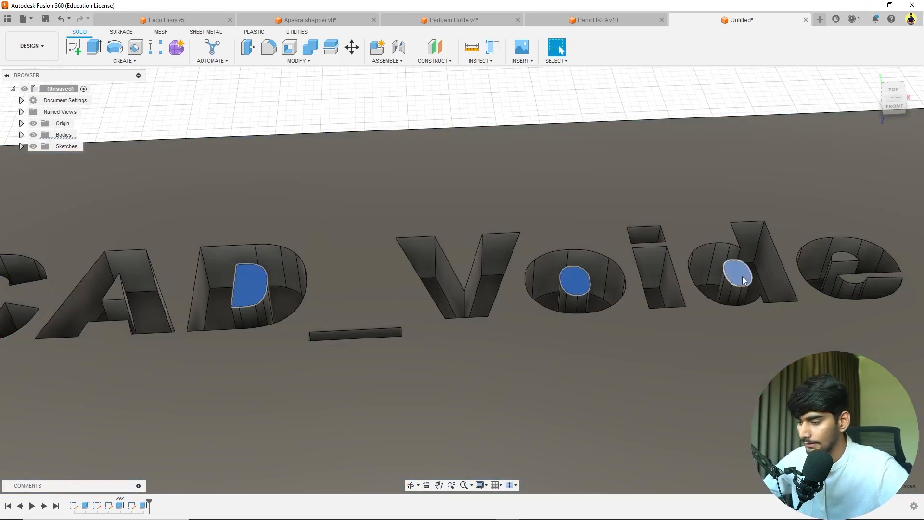
{"action": "key", "text": "e"}
{"action": "left_click_drag", "start_coordinate": [742, 271], "coordinate": [737, 306]}
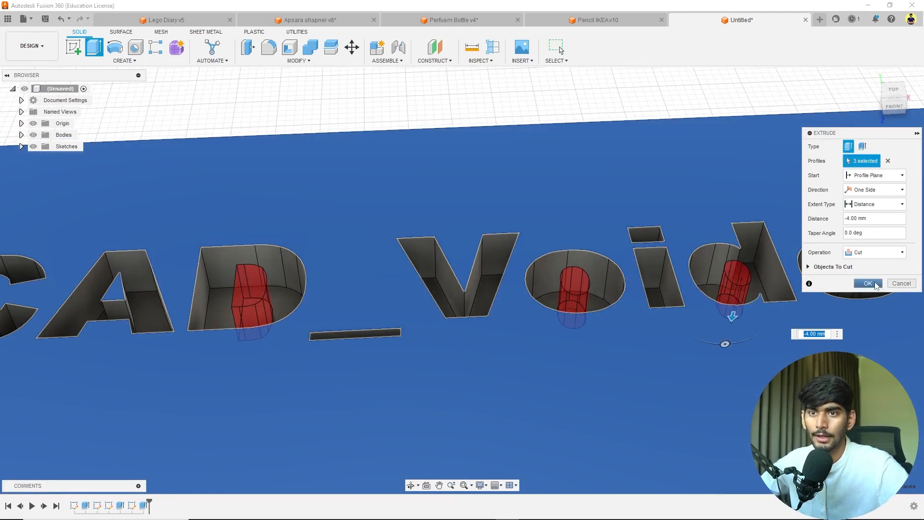
{"action": "left_click", "coordinate": [876, 284]}
{"action": "scroll", "coordinate": [689, 306], "scroll_direction": "down", "scroll_amount": 3}
{"action": "middle_click_drag", "start_coordinate": [689, 307], "coordinate": [609, 278]}
{"action": "scroll", "coordinate": [626, 307], "scroll_direction": "down", "scroll_amount": 2}
{"action": "scroll", "coordinate": [619, 296], "scroll_direction": "down", "scroll_amount": 3}
Undo the island cut, the engraving cut and its text, and restart the Text tool in the top-face sketch.
{"action": "key", "text": "ctrl+z"}
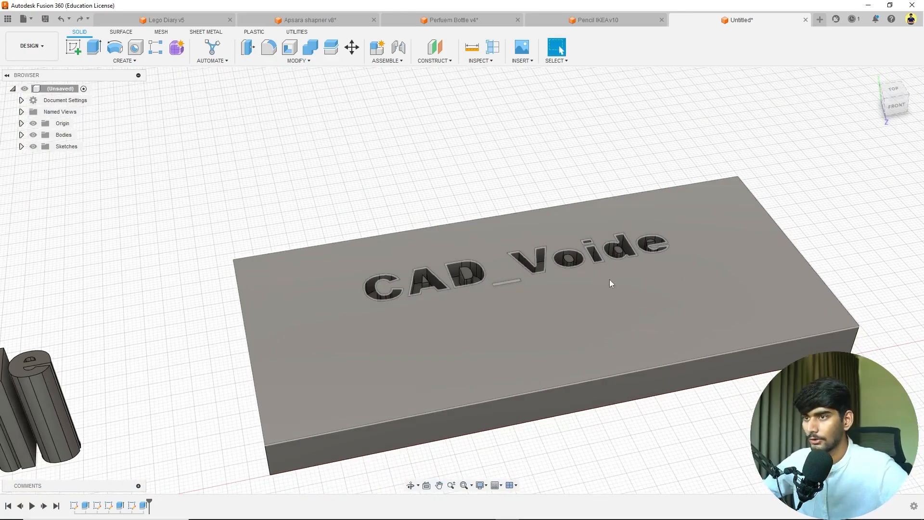
{"action": "key", "text": "ctrl+z"}
{"action": "key", "text": "ctrl+z"}
{"action": "scroll", "coordinate": [730, 291], "scroll_direction": "down", "scroll_amount": 3}
{"action": "middle_click_drag", "start_coordinate": [731, 291], "coordinate": [173, 320]}
{"action": "middle_click_drag", "start_coordinate": [588, 297], "coordinate": [417, 332]}
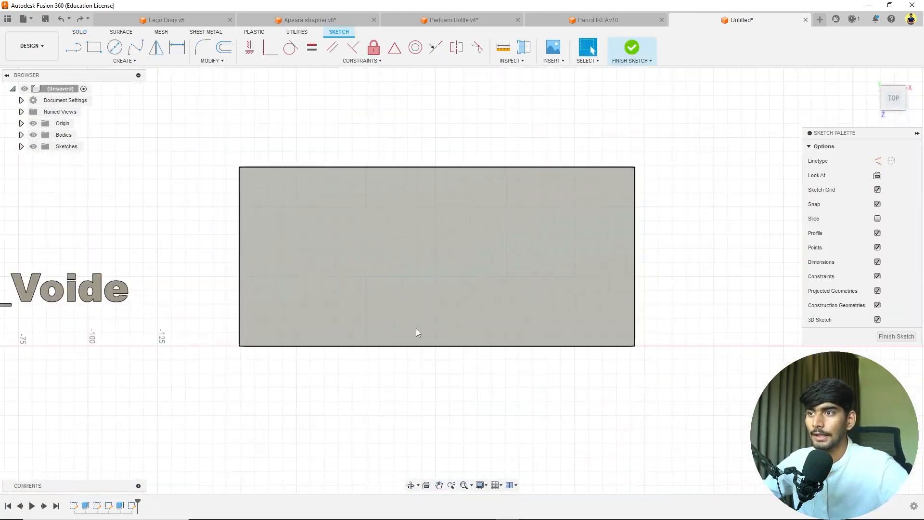
{"action": "left_click", "coordinate": [95, 62]}
{"action": "left_click", "coordinate": [79, 167]}
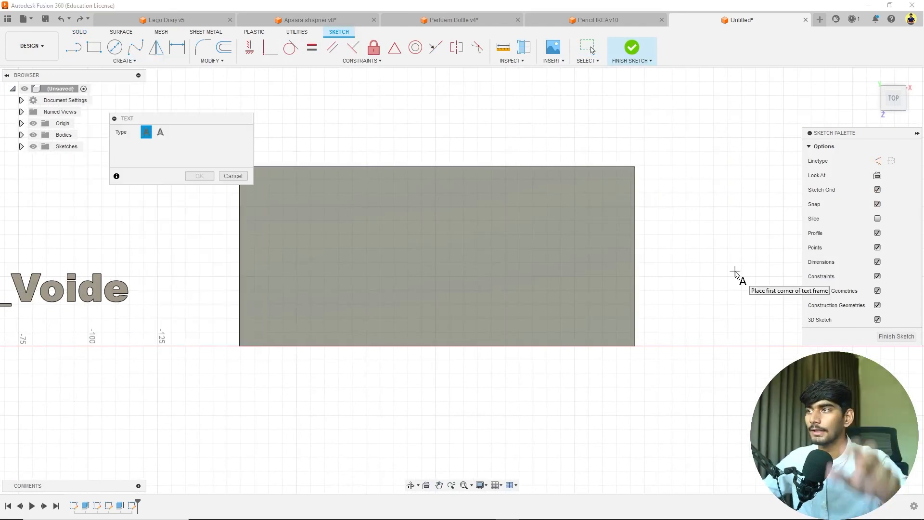
Switch to the browser and examine sweeping 3D printed desk name plates in the Google image results, including the Etsy and Amazon examples.
{"action": "left_click", "coordinate": [484, 510]}
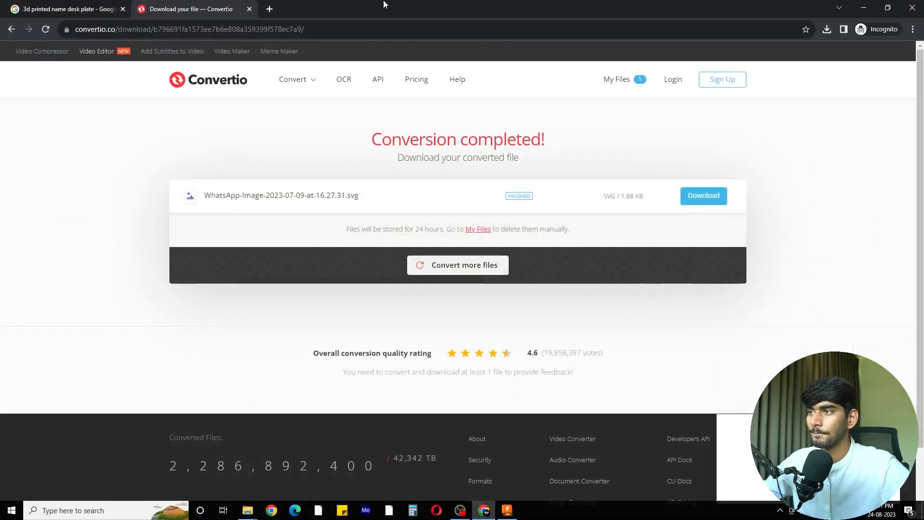
{"action": "left_click", "coordinate": [35, 9]}
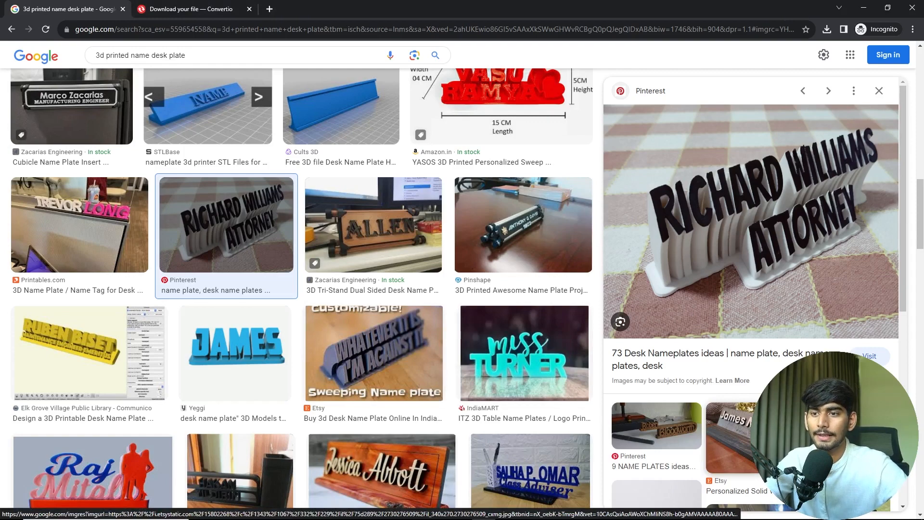
{"action": "left_click", "coordinate": [718, 439]}
{"action": "left_click", "coordinate": [373, 355]}
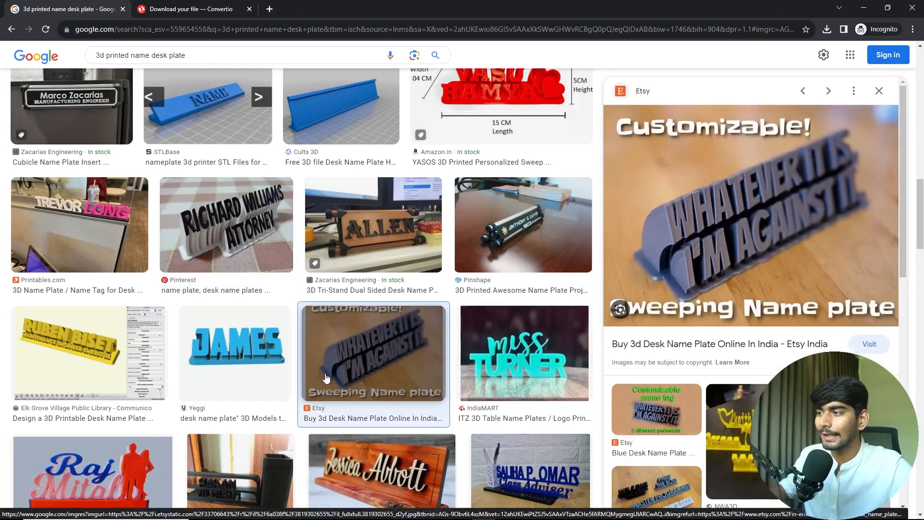
{"action": "scroll", "coordinate": [321, 317], "scroll_direction": "up", "scroll_amount": 3}
{"action": "left_click", "coordinate": [496, 255]}
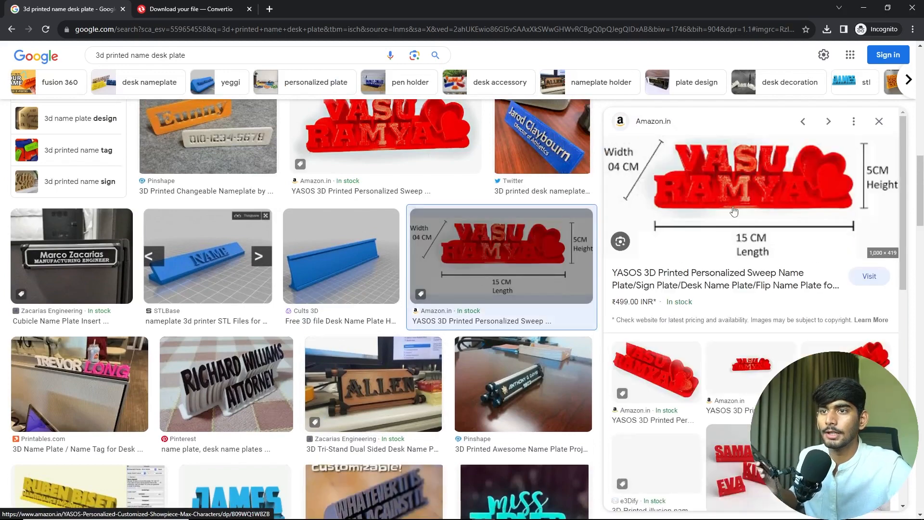
{"action": "scroll", "coordinate": [717, 255], "scroll_direction": "down", "scroll_amount": 3}
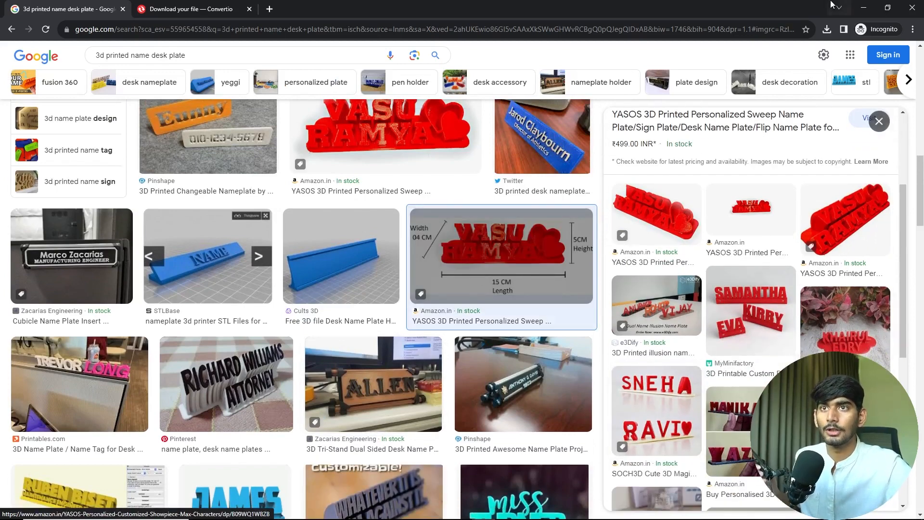
{"action": "left_click", "coordinate": [864, 8]}
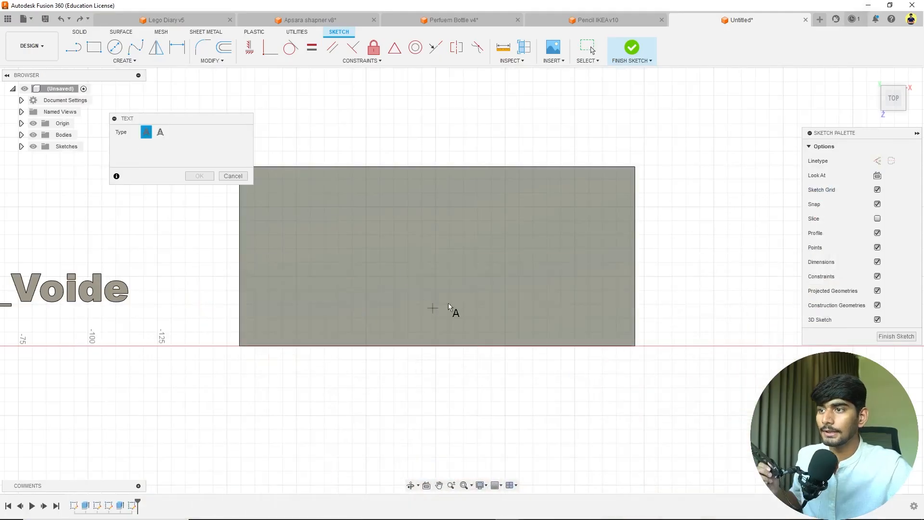
Place a text frame across the upper part of the block's top face reading CAD_Voide in bold Arial Black.
{"action": "left_click", "coordinate": [269, 193]}
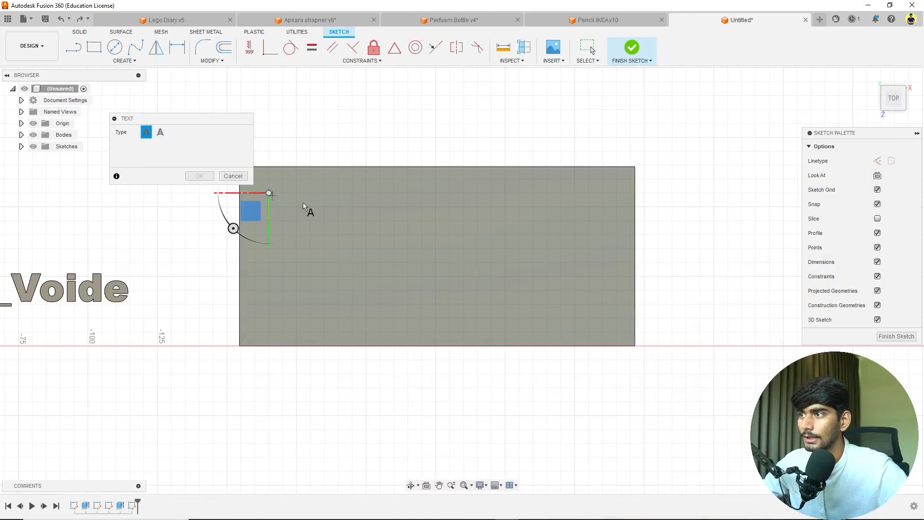
{"action": "left_click", "coordinate": [603, 280]}
{"action": "type", "text": "CAD_Voiude"}
{"action": "key", "text": "BackSpace"}
{"action": "key", "text": "BackSpace"}
{"action": "key", "text": "BackSpace"}
{"action": "key", "text": "BackSpace"}
{"action": "type", "text": "i"}
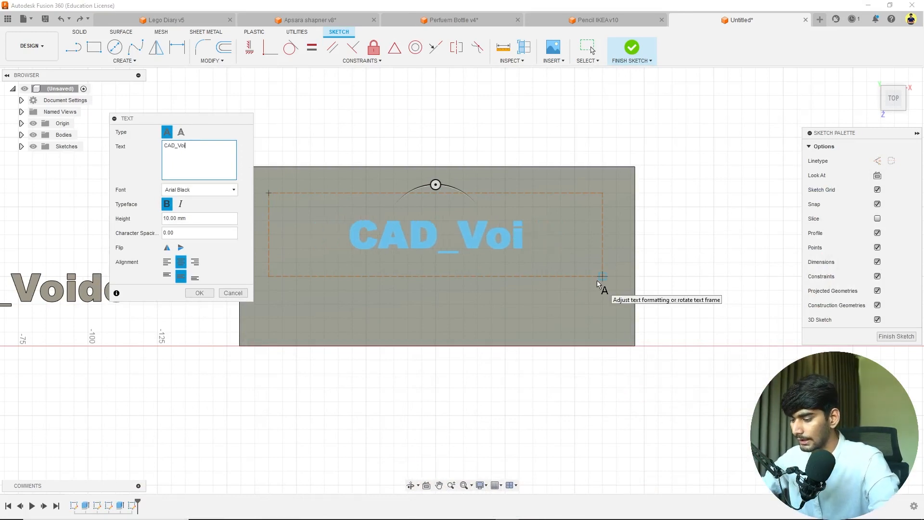
{"action": "type", "text": "de"}
Set the CAD_Voide text height to 15 mm and finish the sketch.
{"action": "left_click_drag", "start_coordinate": [166, 219], "coordinate": [160, 227]}
{"action": "type", "text": "15"}
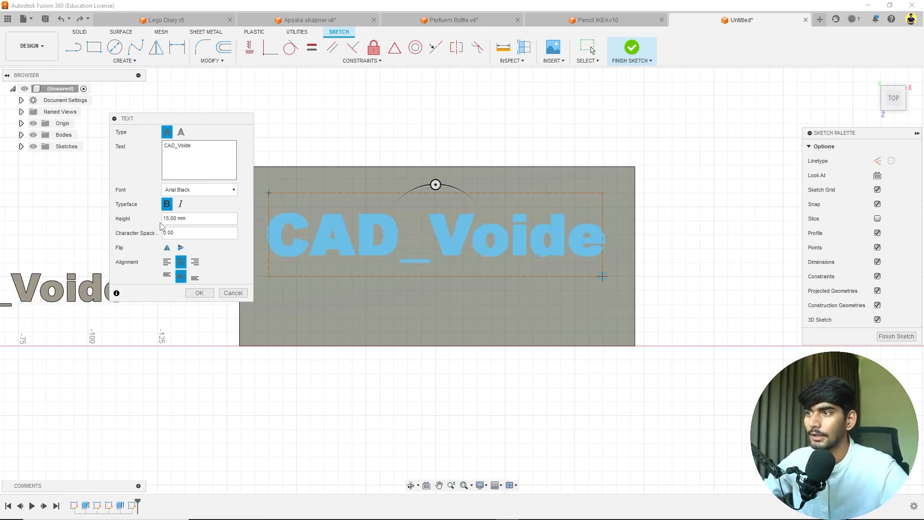
{"action": "key", "text": "Return"}
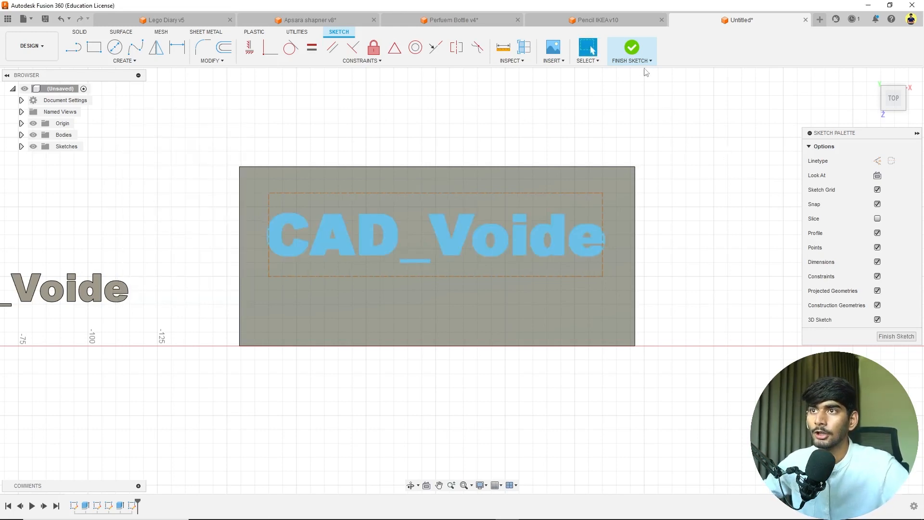
{"action": "left_click", "coordinate": [632, 48]}
Start a sketch on the block's narrow end face beside the last letter of the text.
{"action": "middle_click_drag", "start_coordinate": [721, 355], "coordinate": [642, 356], "text": "shift"}
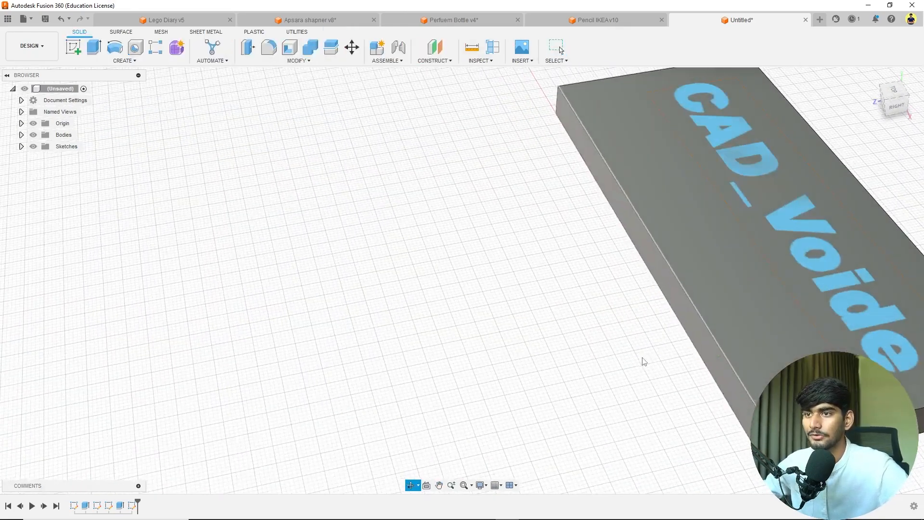
{"action": "scroll", "coordinate": [643, 357], "scroll_direction": "down", "scroll_amount": 10}
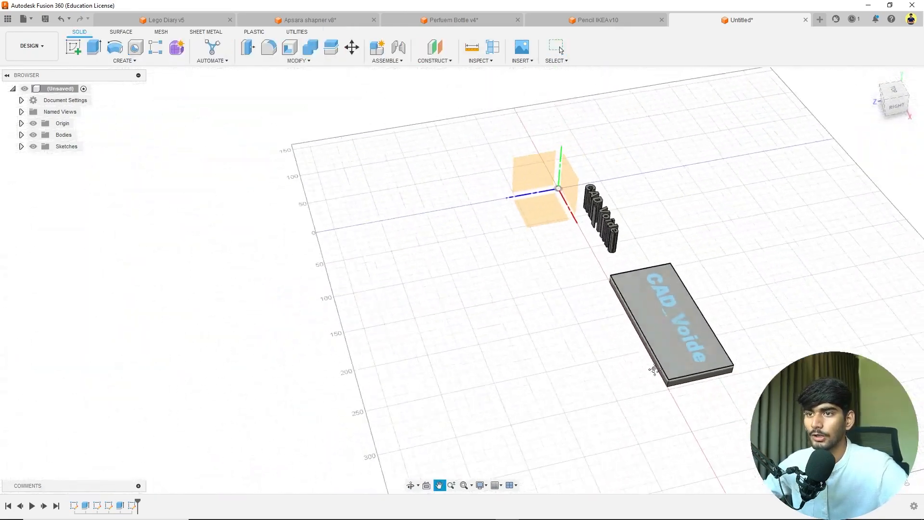
{"action": "left_click", "coordinate": [80, 53]}
{"action": "scroll", "coordinate": [640, 356], "scroll_direction": "up", "scroll_amount": 5}
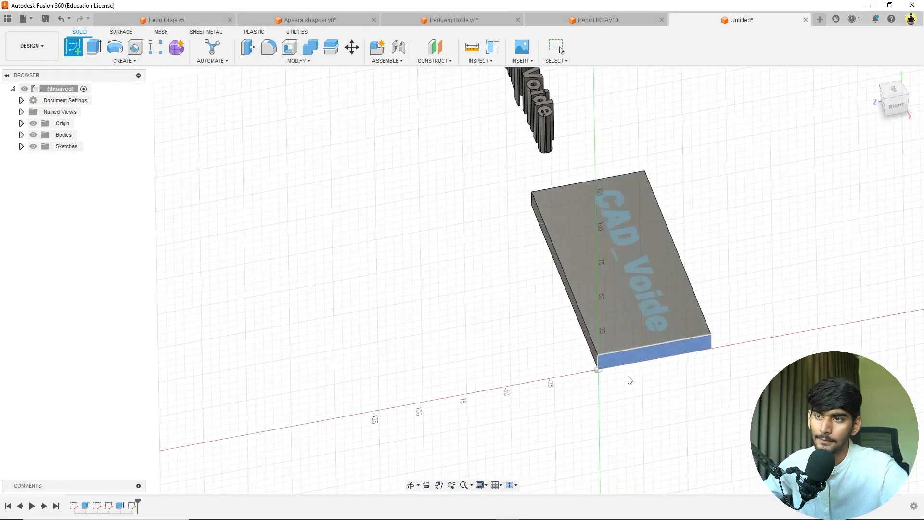
{"action": "left_click", "coordinate": [629, 377]}
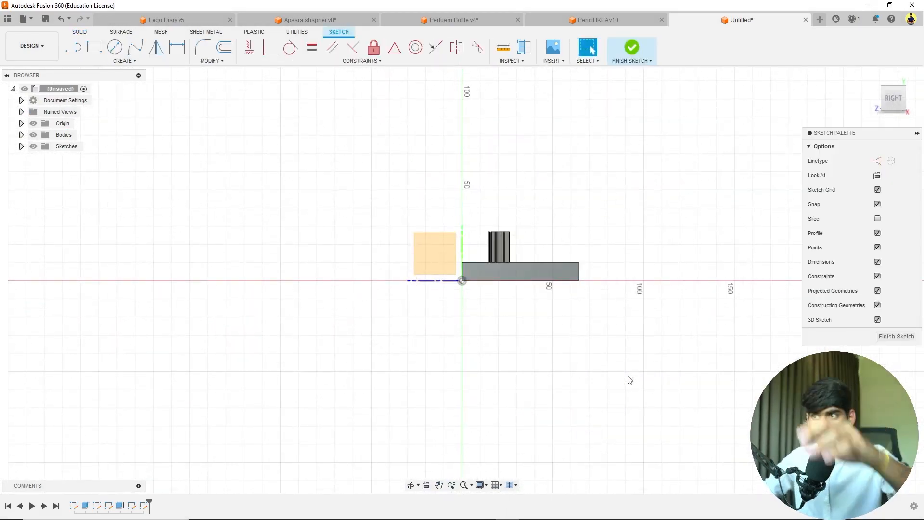
Draw a three-point arc from the end face's upper corner at the vertical axis, rising and curving outward away from the block.
{"action": "scroll", "coordinate": [597, 355], "scroll_direction": "up", "scroll_amount": 5}
{"action": "mouse_move", "coordinate": [516, 267]}
{"action": "middle_mouse_down"}
{"action": "mouse_move", "coordinate": [567, 438]}
{"action": "mouse_move", "coordinate": [572, 416]}
{"action": "middle_mouse_up"}
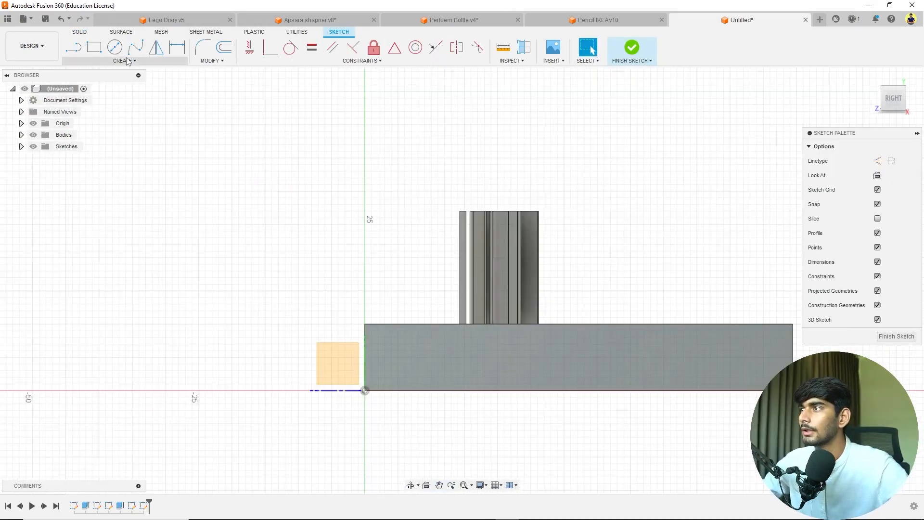
{"action": "left_click", "coordinate": [128, 61]}
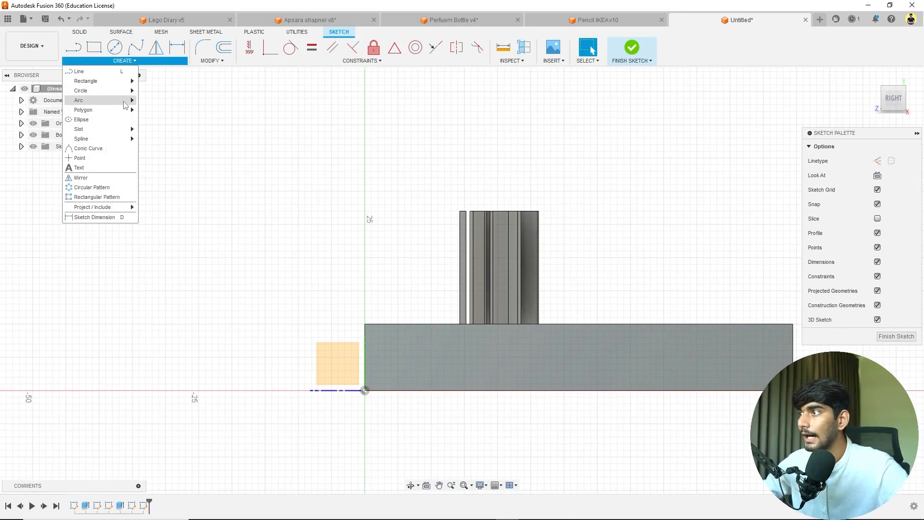
{"action": "left_click", "coordinate": [152, 102]}
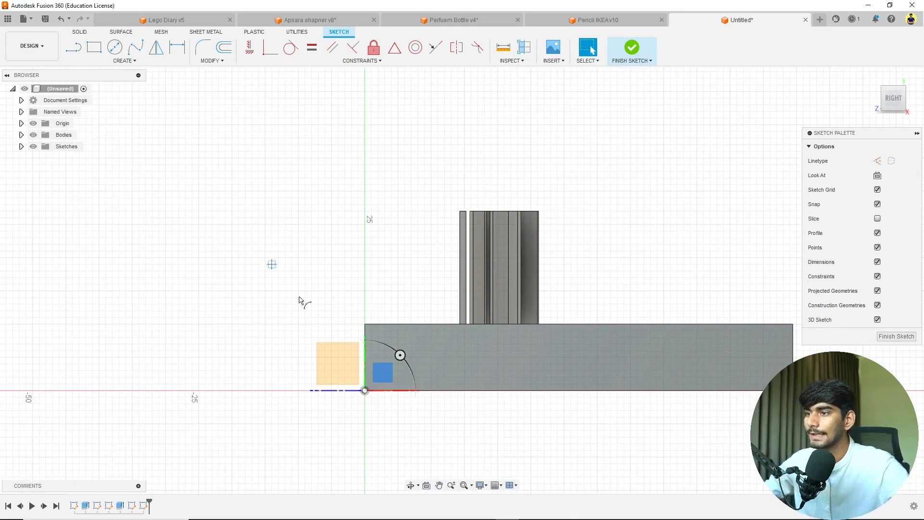
{"action": "left_click", "coordinate": [365, 325]}
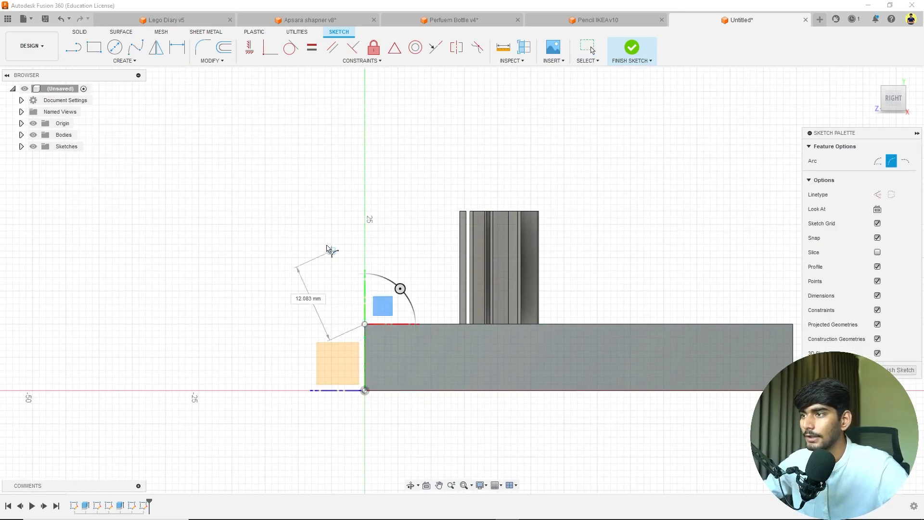
{"action": "left_click", "coordinate": [305, 231]}
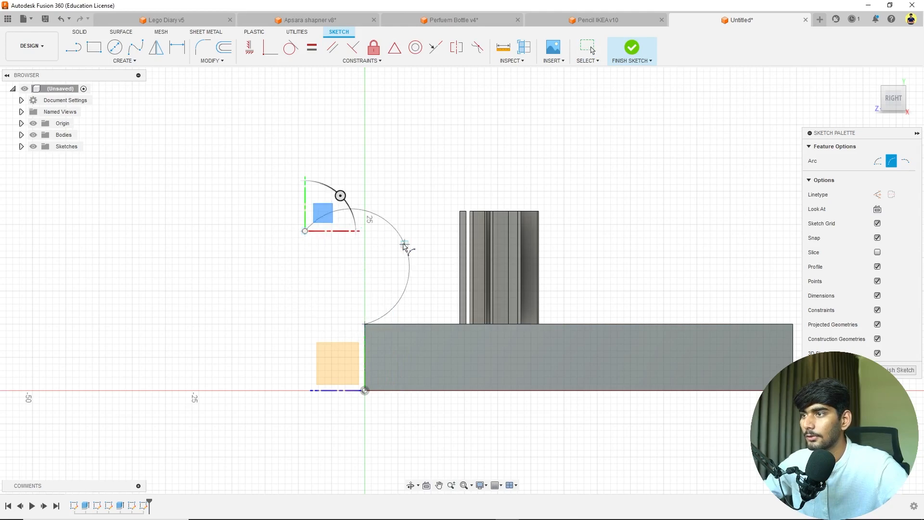
{"action": "left_click", "coordinate": [359, 258]}
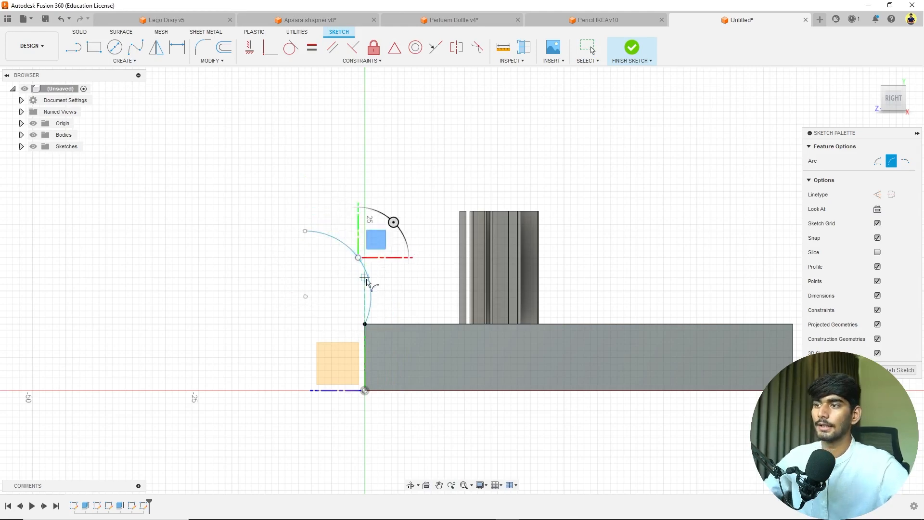
{"action": "key", "text": "Escape"}
Start a single-path Sweep with the CAD_Voide text on the block's top face as its profile.
{"action": "scroll", "coordinate": [396, 369], "scroll_direction": "down", "scroll_amount": 2}
{"action": "middle_click_drag", "start_coordinate": [404, 358], "coordinate": [486, 378], "text": "shift"}
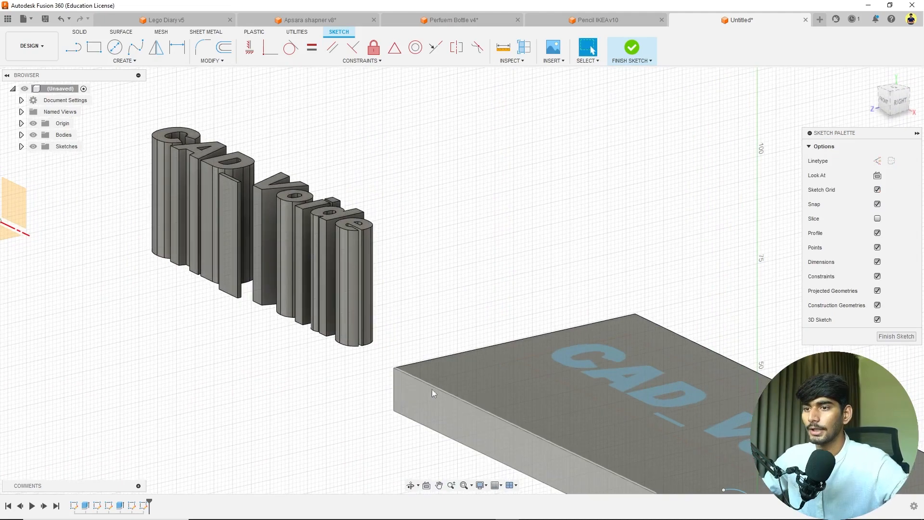
{"action": "scroll", "coordinate": [417, 366], "scroll_direction": "down", "scroll_amount": 2}
{"action": "middle_click_drag", "start_coordinate": [402, 342], "coordinate": [263, 203]}
{"action": "scroll", "coordinate": [481, 346], "scroll_direction": "down", "scroll_amount": 2}
{"action": "middle_click_drag", "start_coordinate": [481, 346], "coordinate": [494, 350]}
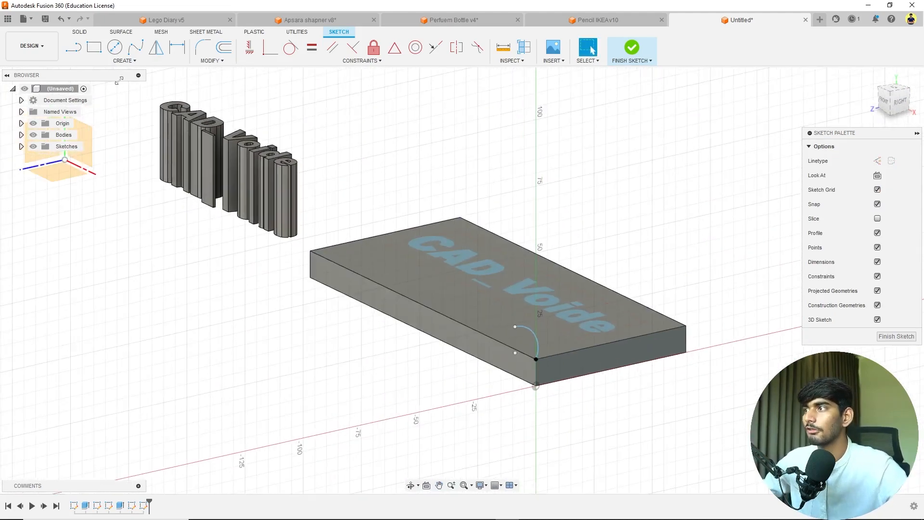
{"action": "left_click", "coordinate": [80, 32]}
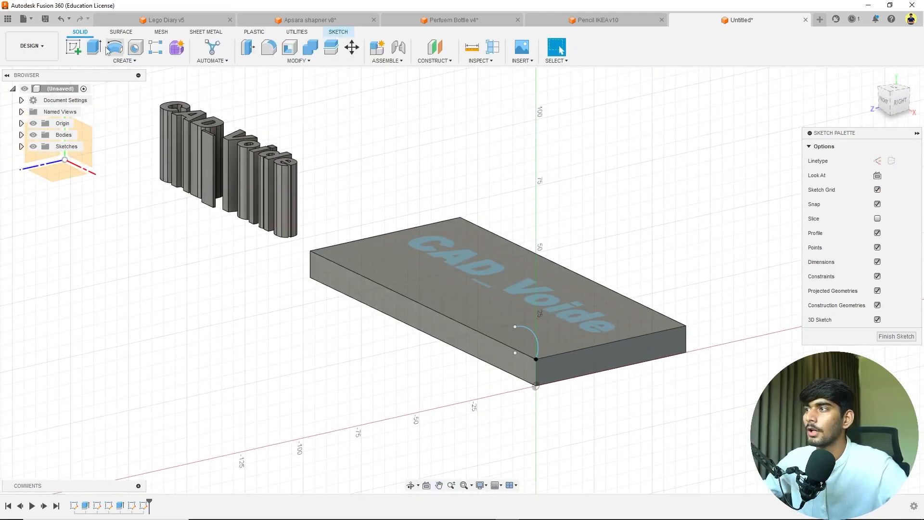
{"action": "left_click", "coordinate": [121, 60]}
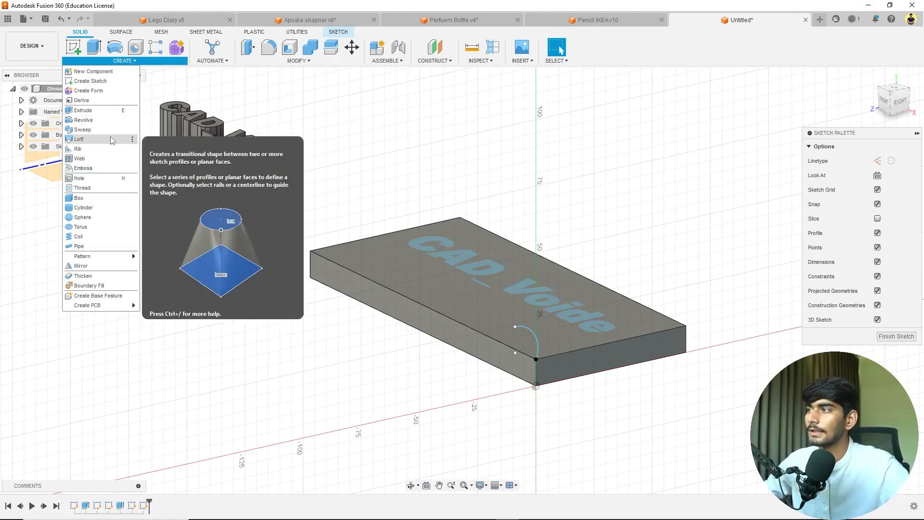
{"action": "left_click", "coordinate": [89, 130]}
{"action": "scroll", "coordinate": [448, 332], "scroll_direction": "up", "scroll_amount": 4}
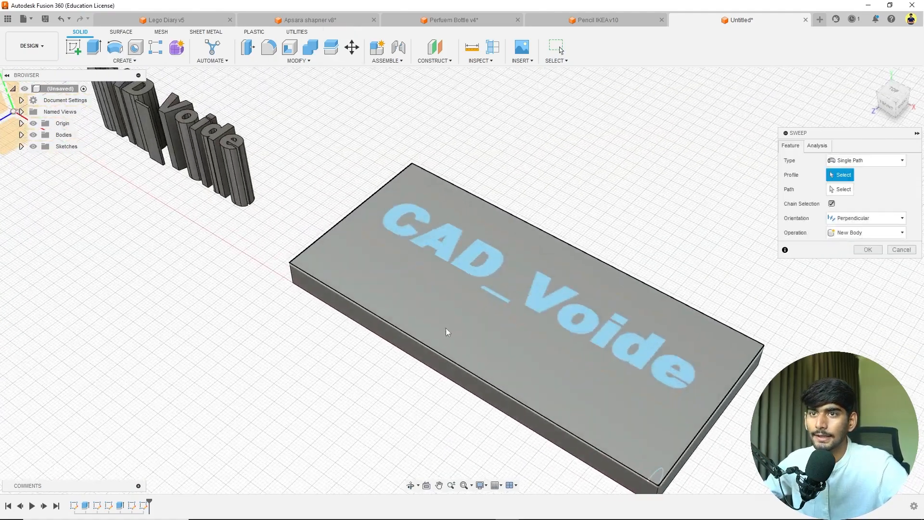
{"action": "middle_click_drag", "start_coordinate": [492, 322], "coordinate": [353, 245]}
{"action": "scroll", "coordinate": [415, 221], "scroll_direction": "up", "scroll_amount": 2}
{"action": "left_click", "coordinate": [393, 220]}
Sweep the CAD_Voide text along the end-face arc, joining it to the block and shortening the sweep distance by eye.
{"action": "scroll", "coordinate": [473, 313], "scroll_direction": "down", "scroll_amount": 1}
{"action": "middle_click_drag", "start_coordinate": [473, 313], "coordinate": [400, 187]}
{"action": "left_click_drag", "start_coordinate": [846, 149], "coordinate": [689, 116]}
{"action": "scroll", "coordinate": [415, 277], "scroll_direction": "up", "scroll_amount": 2}
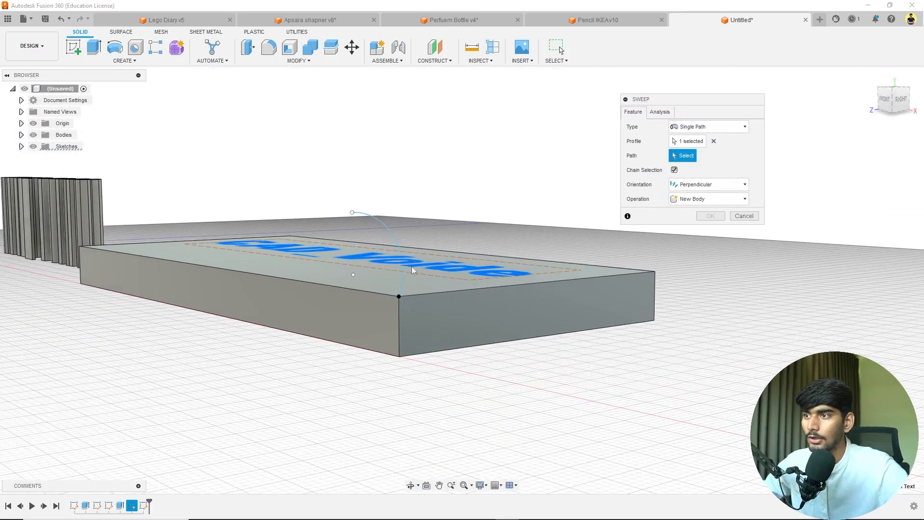
{"action": "scroll", "coordinate": [508, 294], "scroll_direction": "down", "scroll_amount": 2}
{"action": "middle_click_drag", "start_coordinate": [507, 294], "coordinate": [278, 270]}
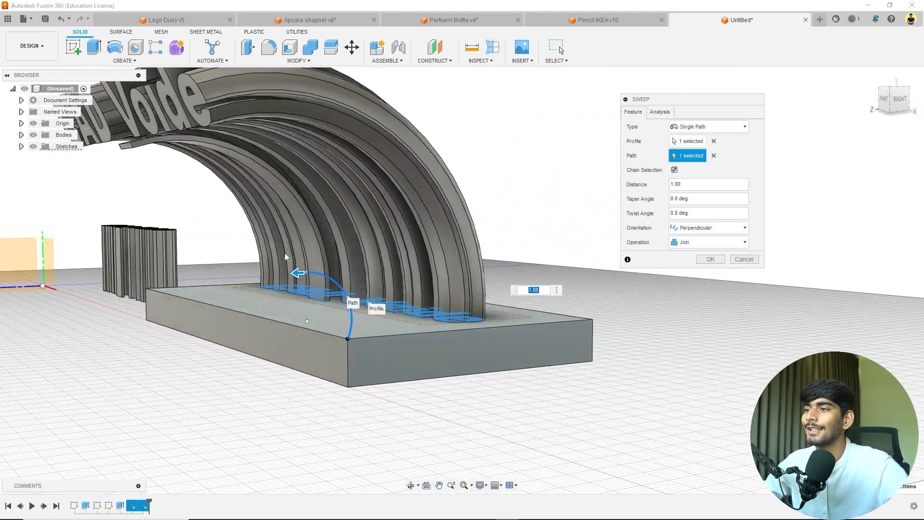
{"action": "left_click_drag", "start_coordinate": [298, 271], "coordinate": [362, 296]}
{"action": "middle_click_drag", "start_coordinate": [563, 375], "coordinate": [614, 420], "text": "shift"}
{"action": "scroll", "coordinate": [668, 322], "scroll_direction": "down", "scroll_amount": 2}
{"action": "mouse_move", "coordinate": [641, 313]}
{"action": "middle_mouse_down"}
{"action": "mouse_move", "coordinate": [631, 293]}
{"action": "mouse_move", "coordinate": [652, 283]}
{"action": "mouse_move", "coordinate": [635, 298]}
{"action": "middle_mouse_up"}
{"action": "scroll", "coordinate": [633, 299], "scroll_direction": "up", "scroll_amount": 3}
{"action": "middle_click_drag", "start_coordinate": [616, 263], "coordinate": [637, 319]}
Delete the earlier extruded text lettering standing beside the block.
{"action": "scroll", "coordinate": [207, 252], "scroll_direction": "down", "scroll_amount": 1}
{"action": "middle_click_drag", "start_coordinate": [207, 252], "coordinate": [269, 246]}
{"action": "left_click_drag", "start_coordinate": [263, 233], "coordinate": [191, 292]}
{"action": "scroll", "coordinate": [260, 293], "scroll_direction": "down", "scroll_amount": 2}
{"action": "middle_click_drag", "start_coordinate": [266, 295], "coordinate": [321, 316]}
{"action": "left_click_drag", "start_coordinate": [315, 244], "coordinate": [51, 362]}
{"action": "key", "text": "Delete"}
Hide the layout grid around the name plate.
{"action": "middle_click_drag", "start_coordinate": [366, 368], "coordinate": [295, 297]}
{"action": "scroll", "coordinate": [472, 363], "scroll_direction": "up", "scroll_amount": 2}
{"action": "middle_click_drag", "start_coordinate": [472, 363], "coordinate": [480, 317]}
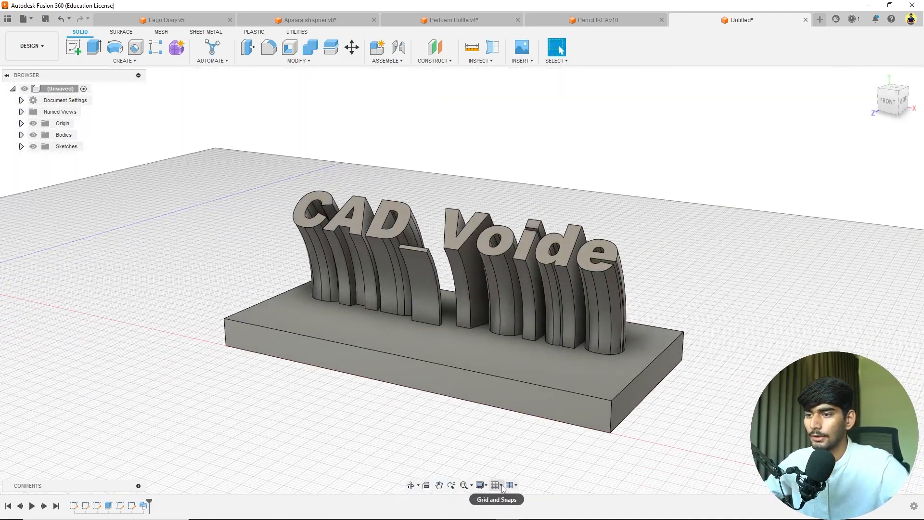
{"action": "left_click", "coordinate": [498, 485]}
{"action": "left_click", "coordinate": [496, 431]}
Edit the sweep path sketch, reshaping the arc into a smaller, tighter curve near the block's upper corner, and finish the sketch.
{"action": "scroll", "coordinate": [530, 420], "scroll_direction": "down", "scroll_amount": 1}
{"action": "middle_click_drag", "start_coordinate": [475, 368], "coordinate": [417, 318]}
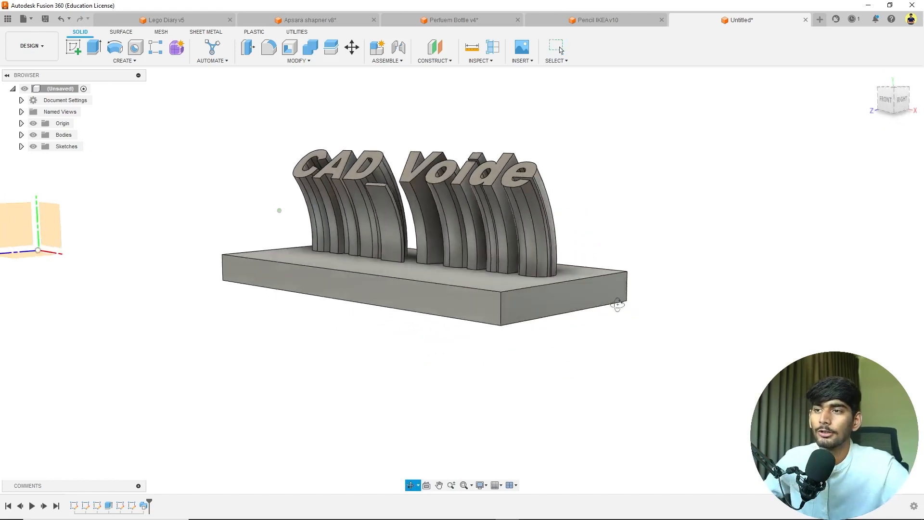
{"action": "middle_click_drag", "start_coordinate": [278, 209], "coordinate": [479, 246], "text": "shift"}
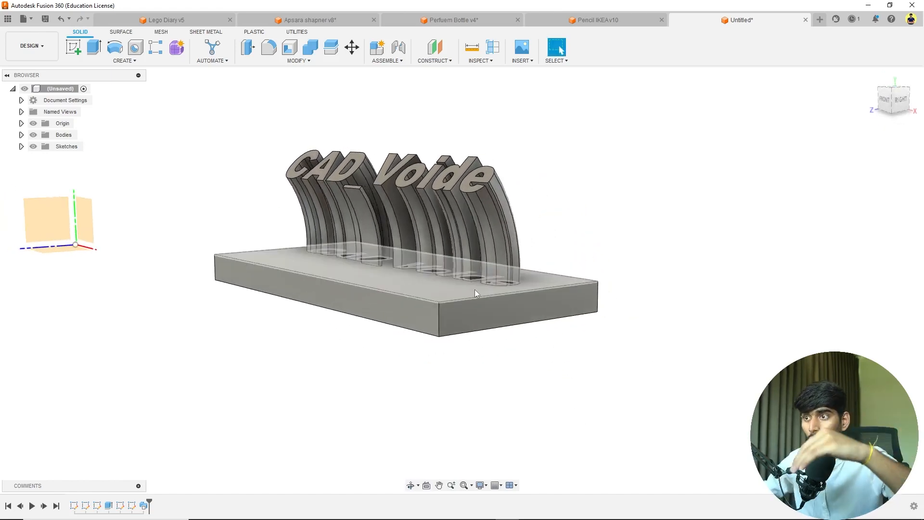
{"action": "double_click", "coordinate": [132, 506]}
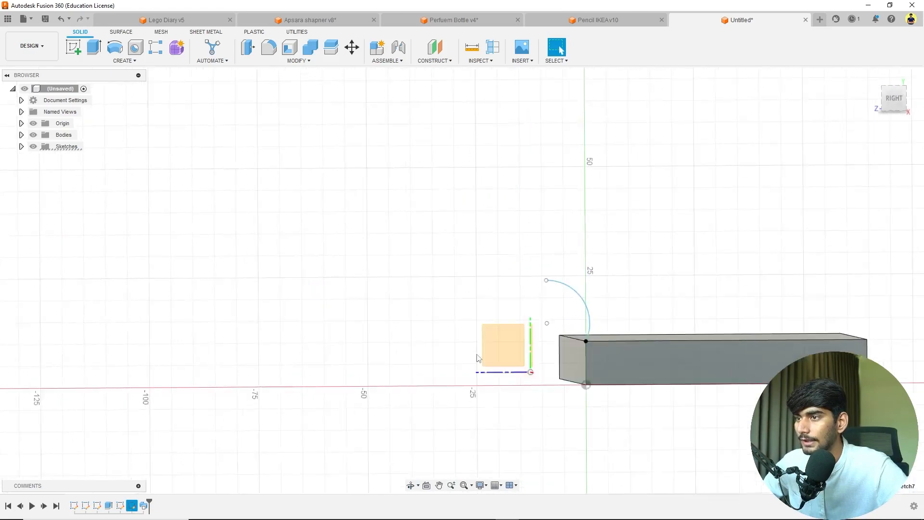
{"action": "left_click", "coordinate": [587, 297]}
{"action": "left_click_drag", "start_coordinate": [556, 327], "coordinate": [548, 333]}
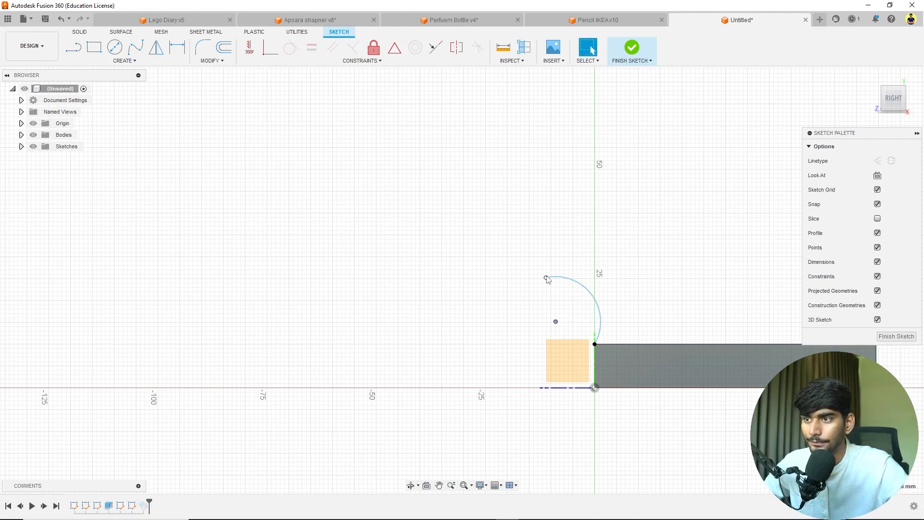
{"action": "left_click_drag", "start_coordinate": [547, 279], "coordinate": [548, 289]}
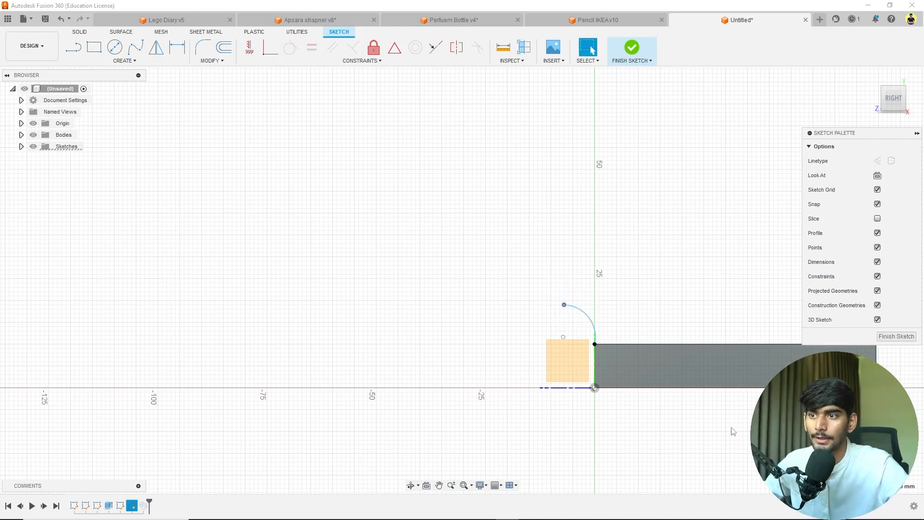
{"action": "scroll", "coordinate": [726, 425], "scroll_direction": "down", "scroll_amount": 1}
{"action": "middle_click_drag", "start_coordinate": [726, 424], "coordinate": [573, 396]}
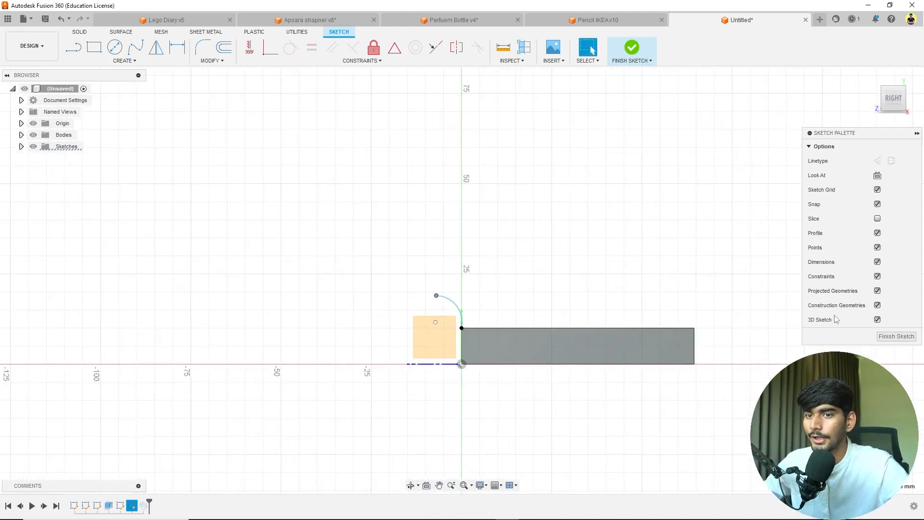
{"action": "left_click", "coordinate": [894, 337]}
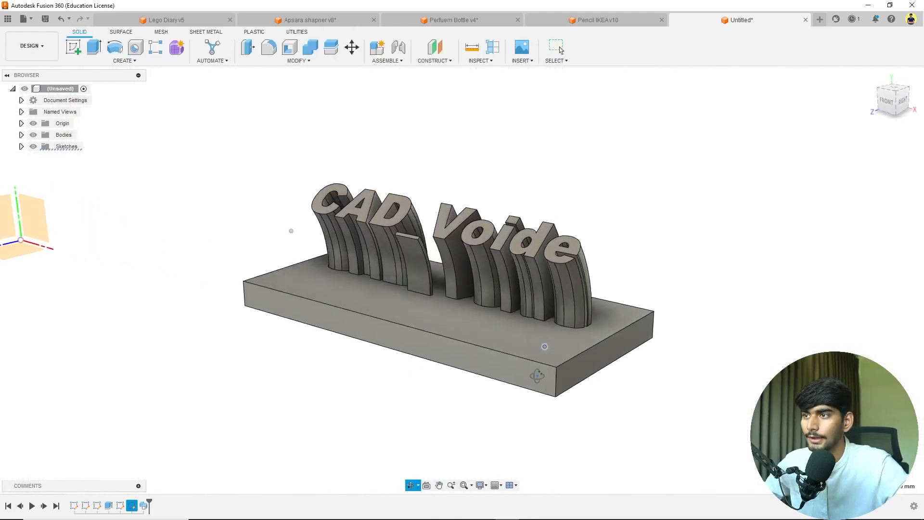
{"action": "middle_click_drag", "start_coordinate": [558, 390], "coordinate": [625, 382], "text": "shift"}
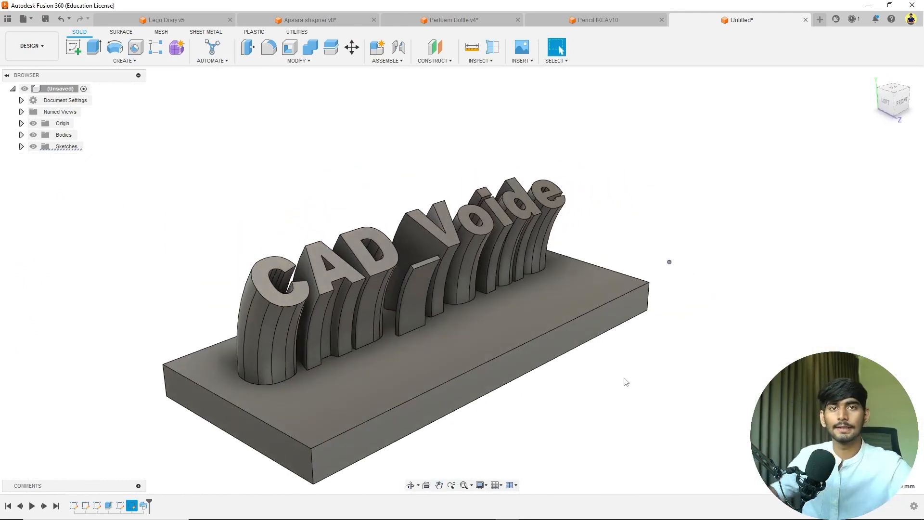